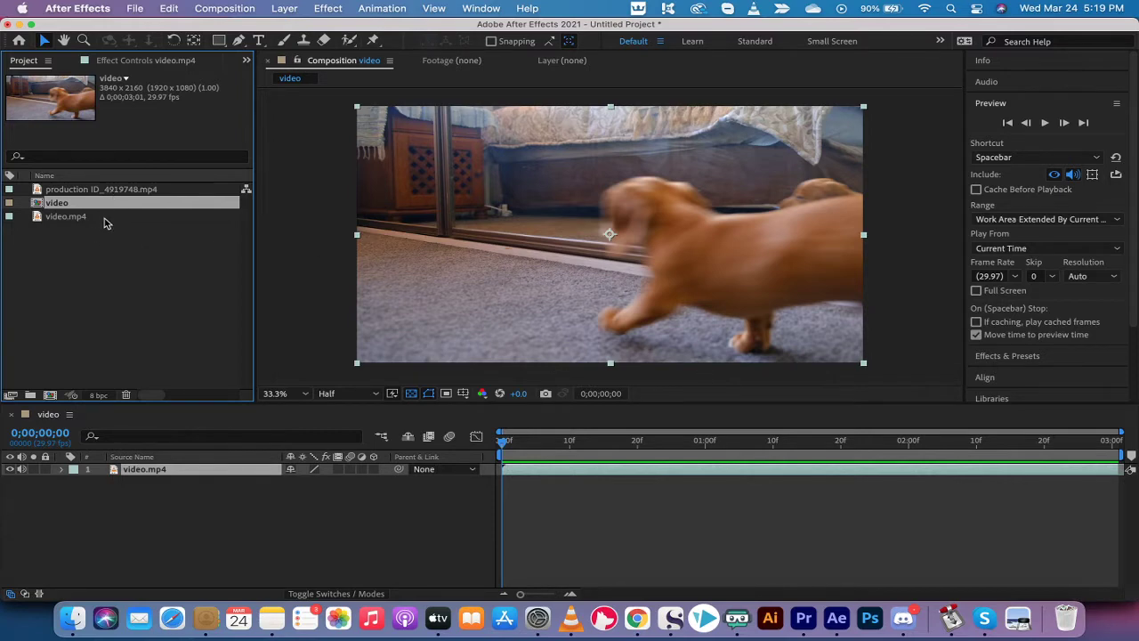
Step: Select video.mp4, then scrub and play the puppy composition preview
{"action": "left_click", "coordinate": [105, 219]}
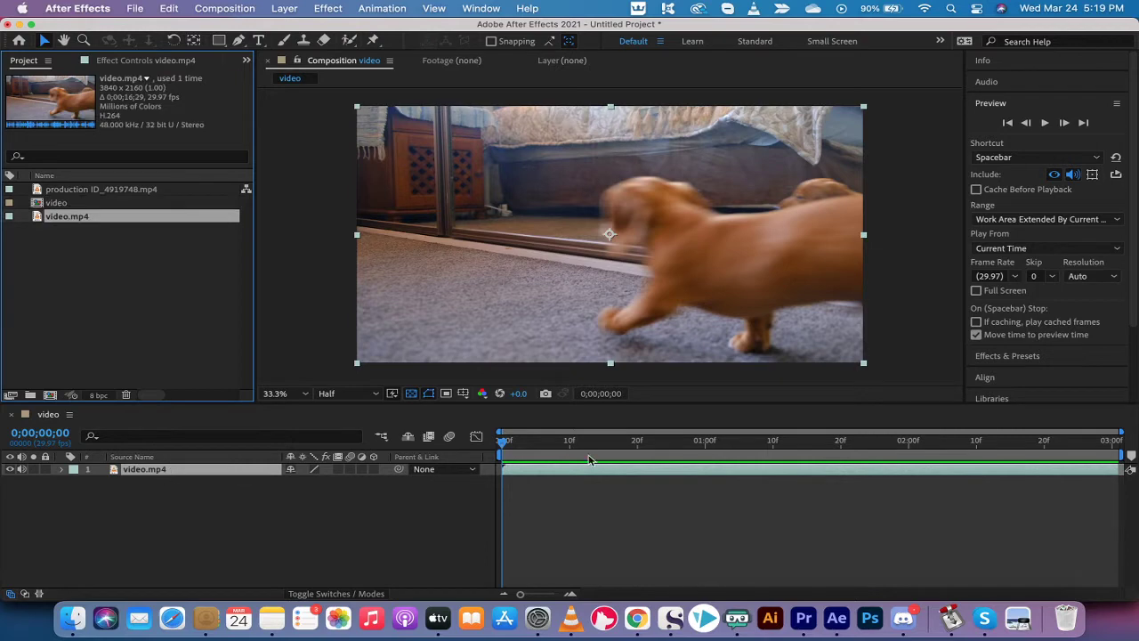
{"action": "left_click_drag", "start_coordinate": [513, 442], "coordinate": [454, 443]}
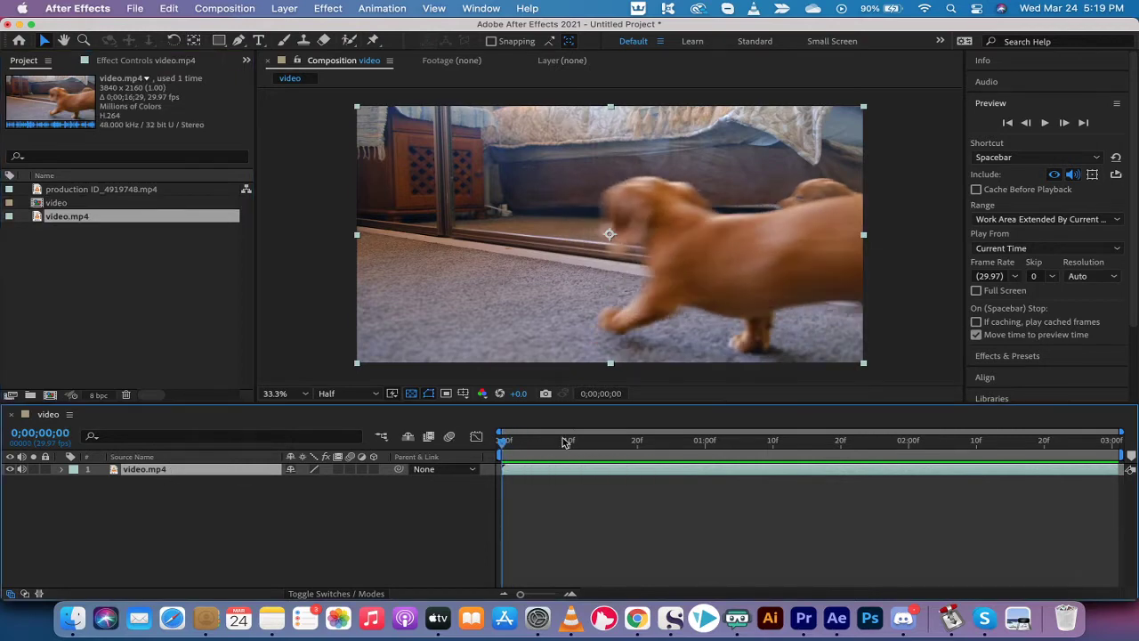
{"action": "left_click", "coordinate": [1045, 124]}
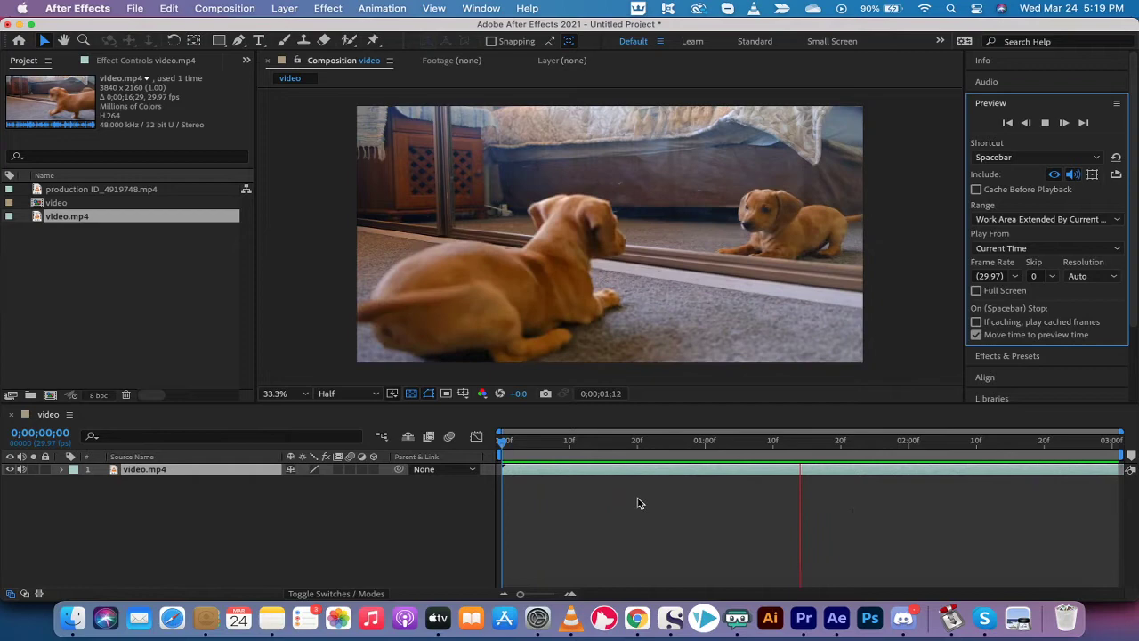
{"action": "key", "text": "space"}
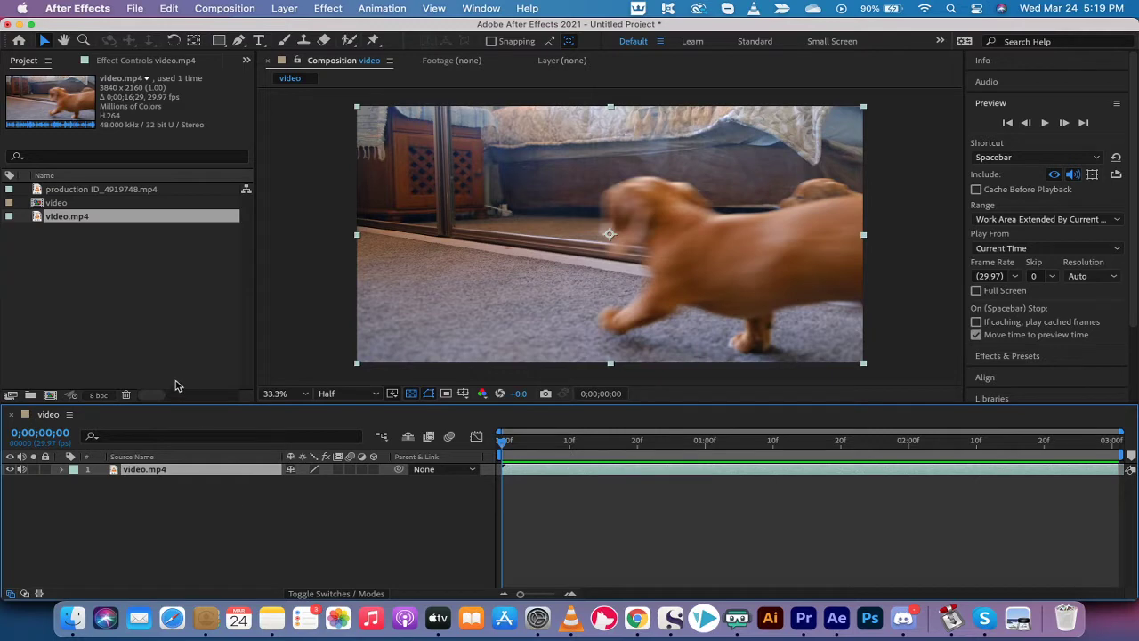
Step: Open production ID_4919748.mp4 in the Footage viewer, scrub and play it, then reopen video.mp4
{"action": "left_click", "coordinate": [134, 304]}
{"action": "left_click", "coordinate": [78, 219]}
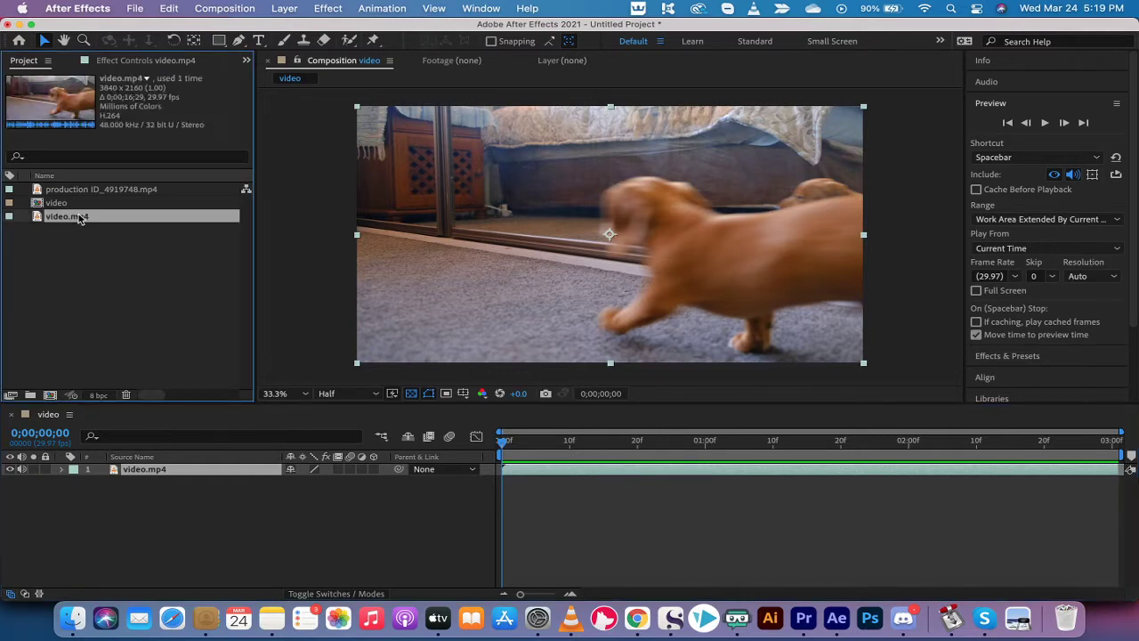
{"action": "left_click", "coordinate": [98, 190]}
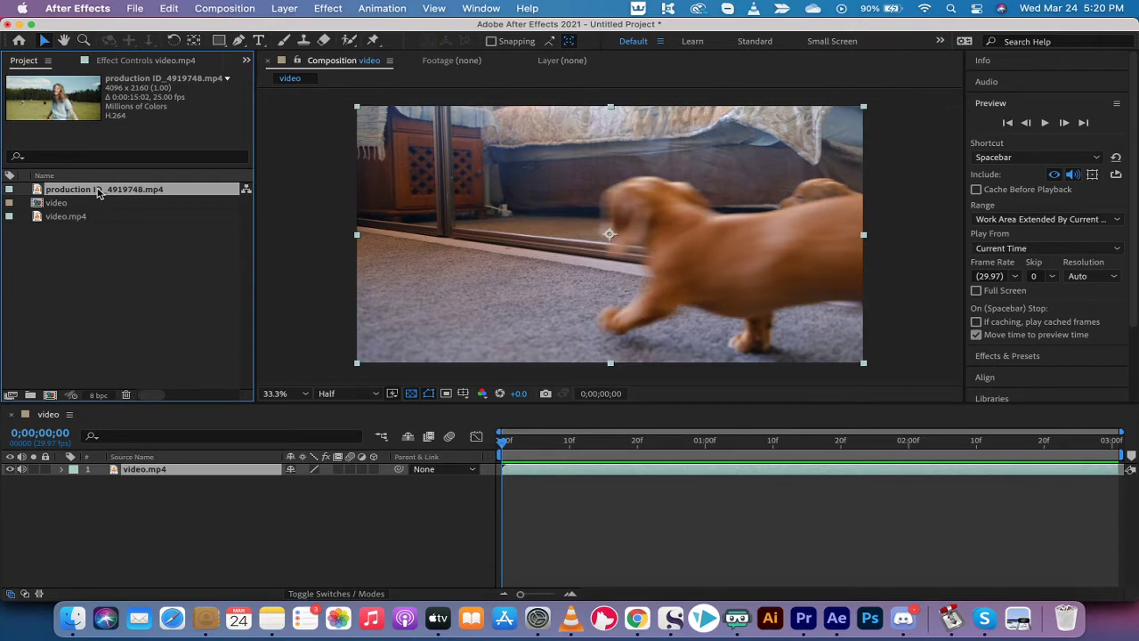
{"action": "double_click", "coordinate": [99, 193]}
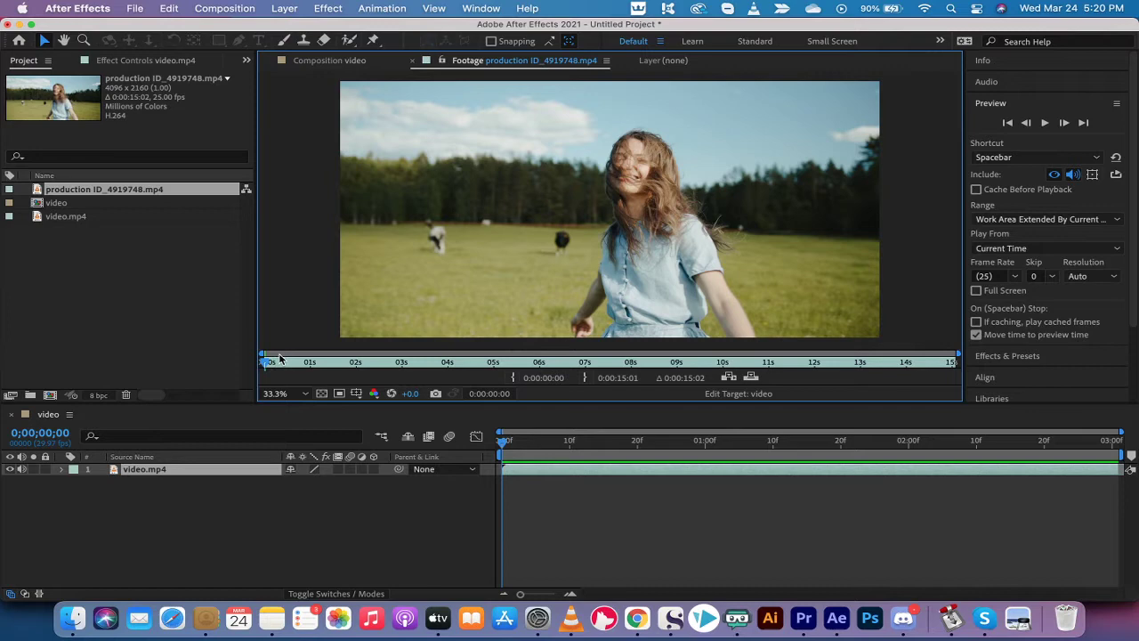
{"action": "left_click_drag", "start_coordinate": [265, 367], "coordinate": [582, 365]}
{"action": "key", "text": "Home"}
{"action": "key", "text": "space"}
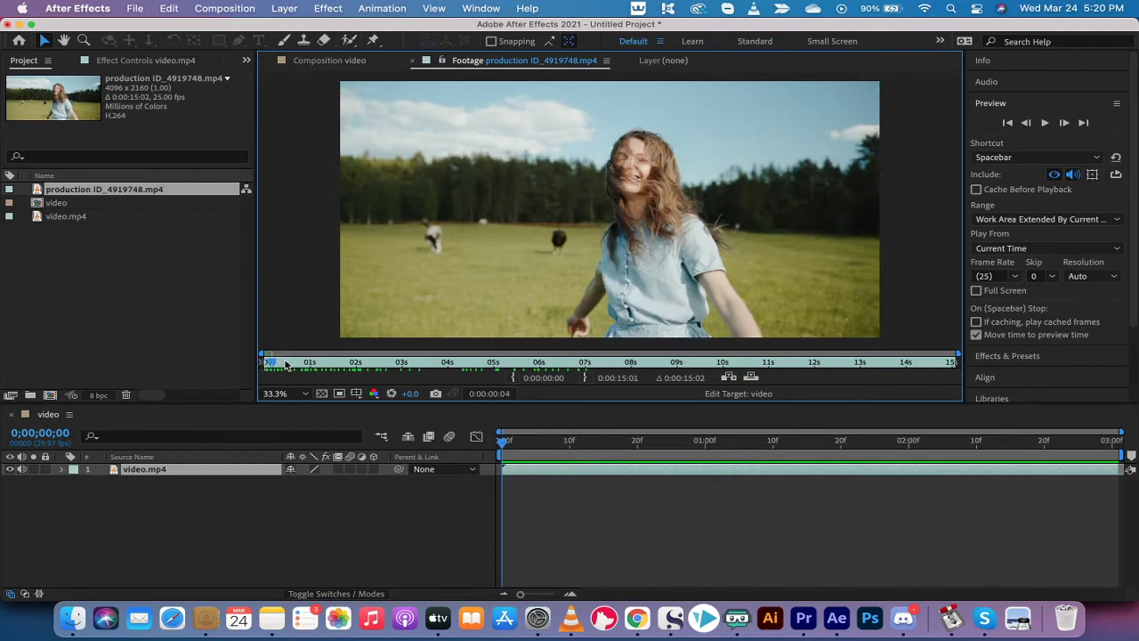
{"action": "key", "text": "Home"}
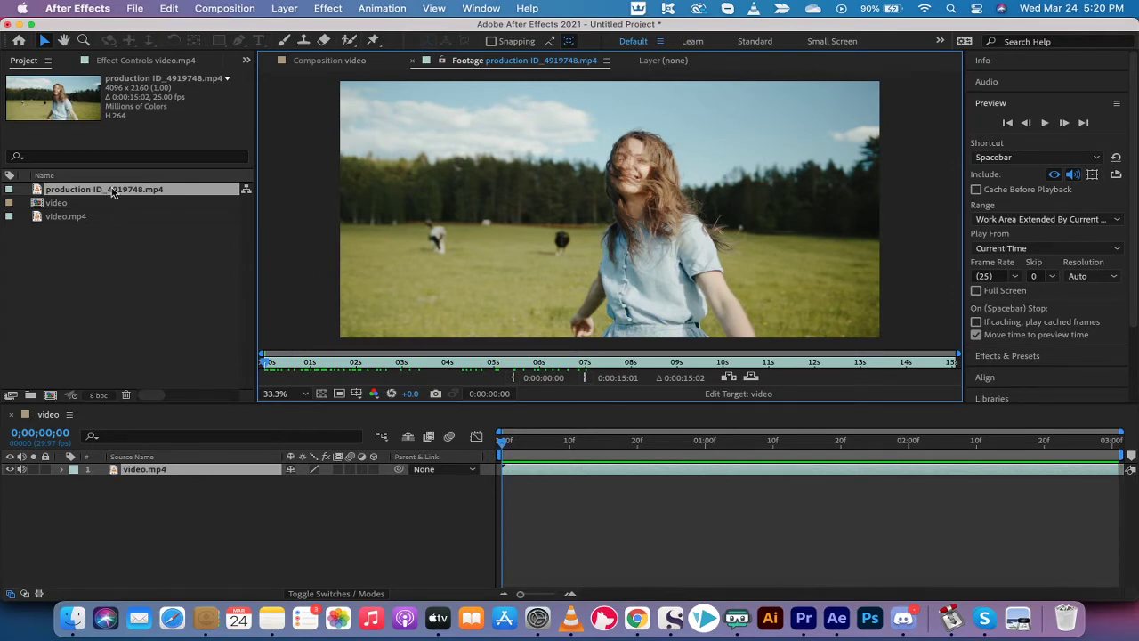
{"action": "left_click", "coordinate": [114, 193]}
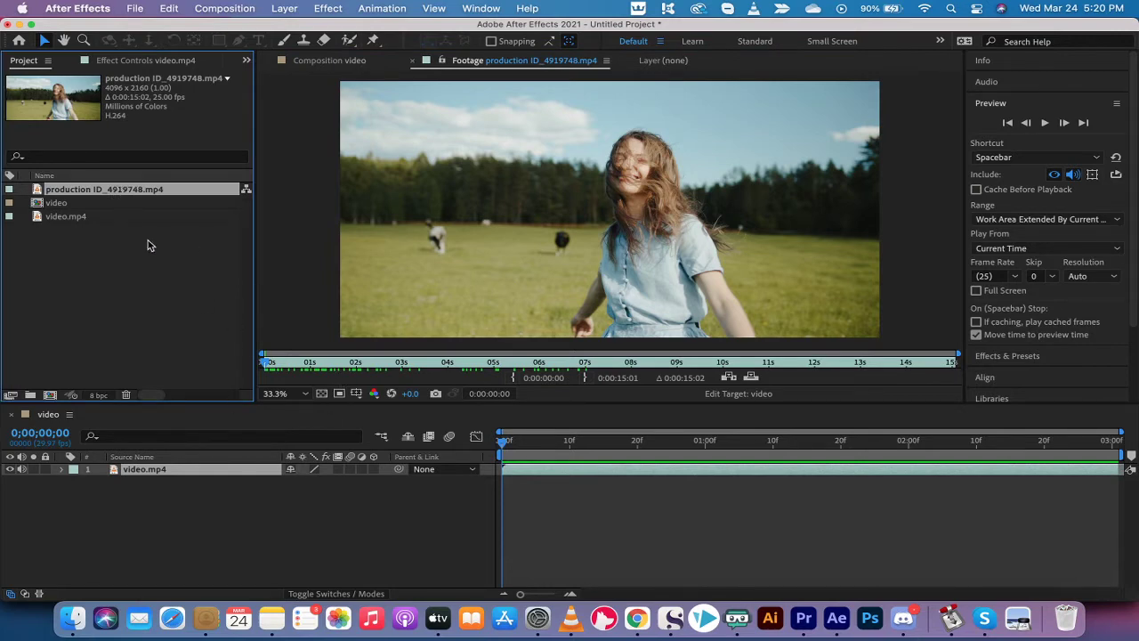
{"action": "double_click", "coordinate": [75, 216]}
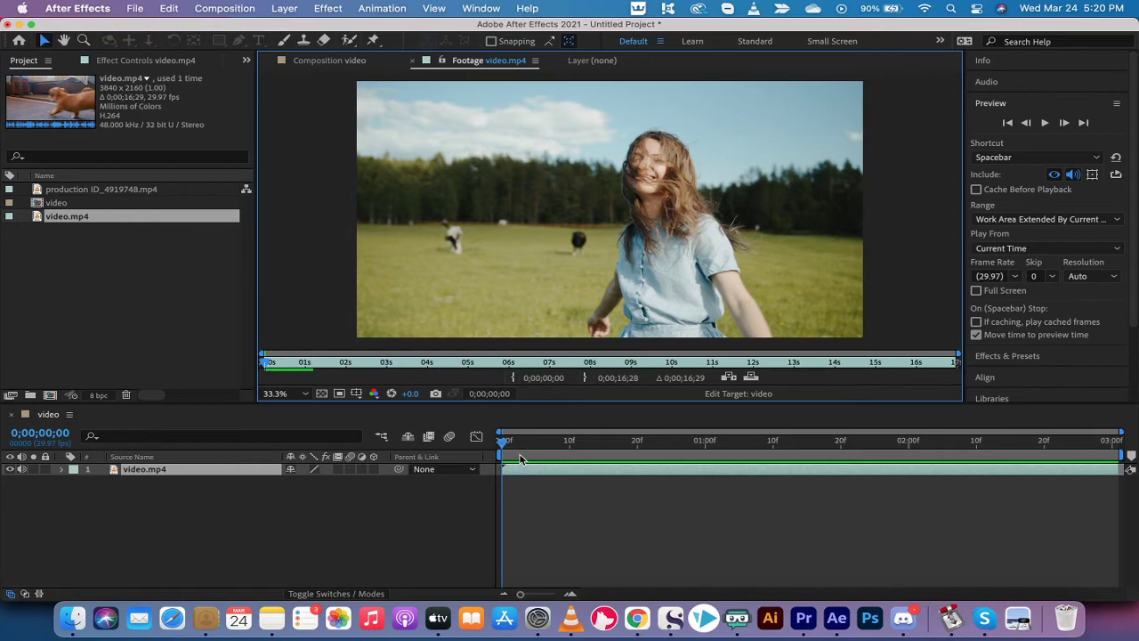
Step: Play the puppy composition through and return it to its first frame
{"action": "left_click", "coordinate": [502, 443]}
{"action": "key", "text": "space"}
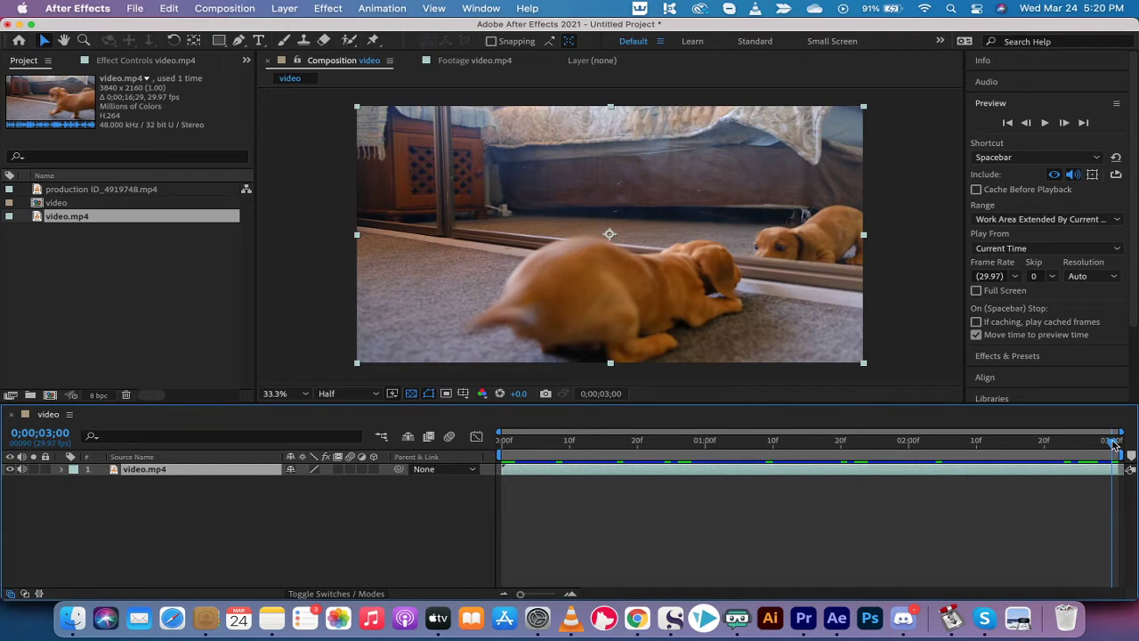
{"action": "left_click_drag", "start_coordinate": [1114, 437], "coordinate": [504, 438]}
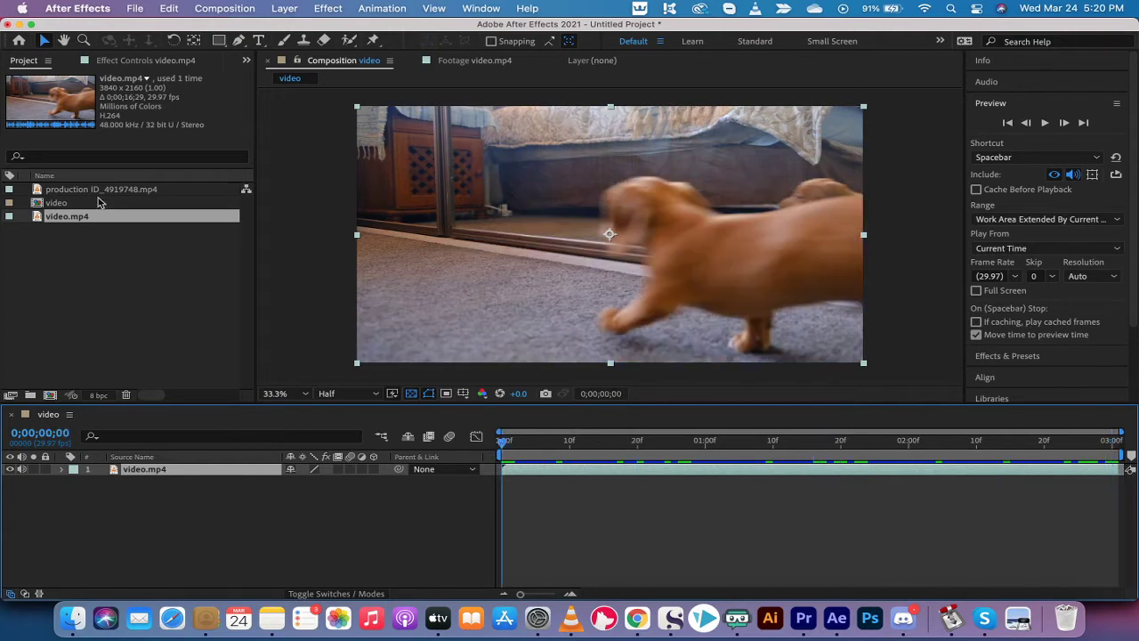
Step: Set production ID_4919748.mp4's out point to 0:00:03:00 in the Footage viewer
{"action": "double_click", "coordinate": [89, 191]}
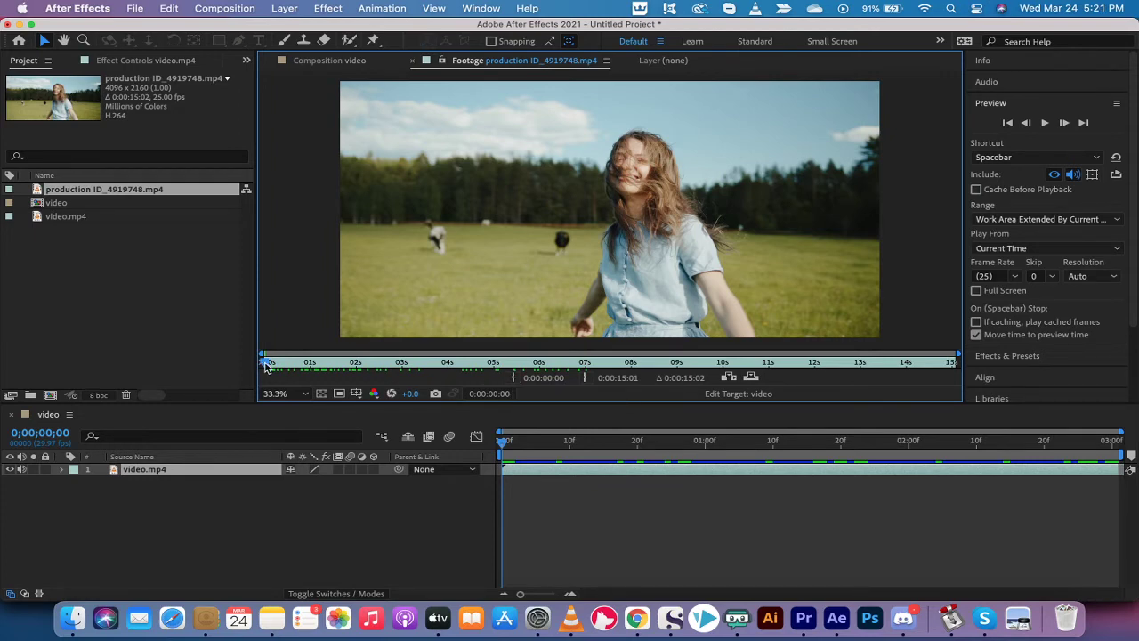
{"action": "left_click_drag", "start_coordinate": [265, 365], "coordinate": [403, 364]}
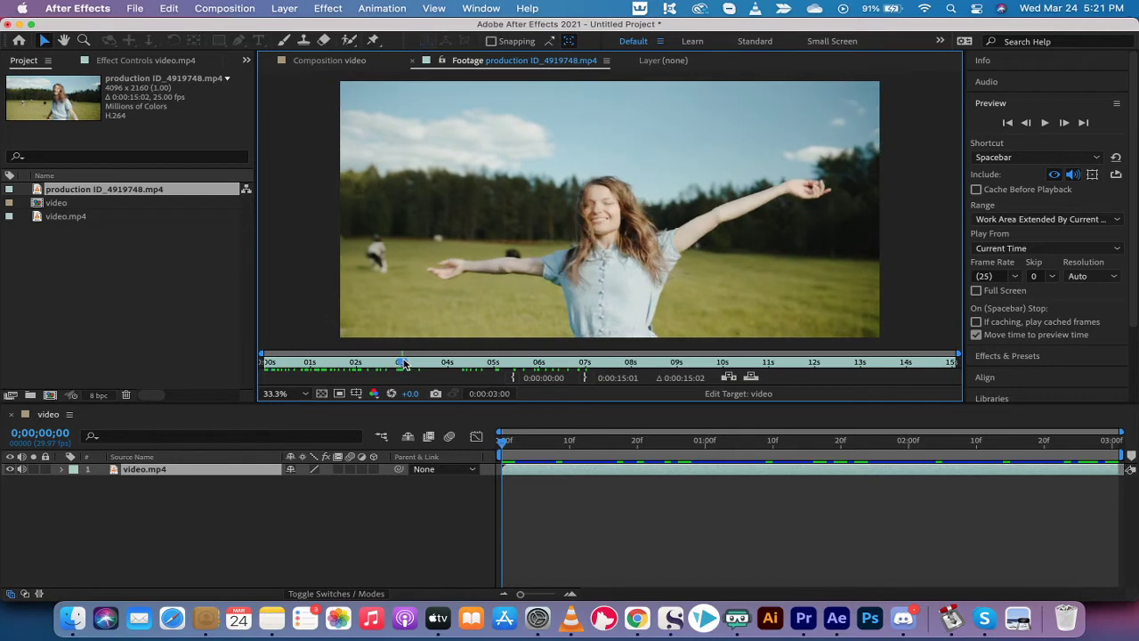
{"action": "left_click", "coordinate": [585, 378]}
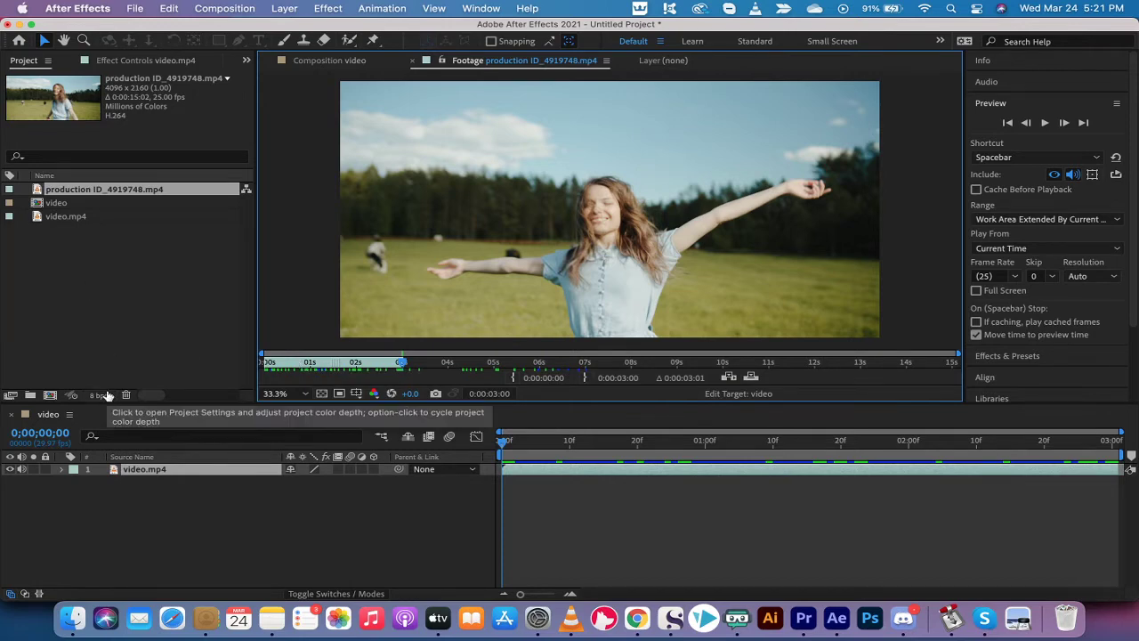
{"action": "left_click", "coordinate": [102, 285]}
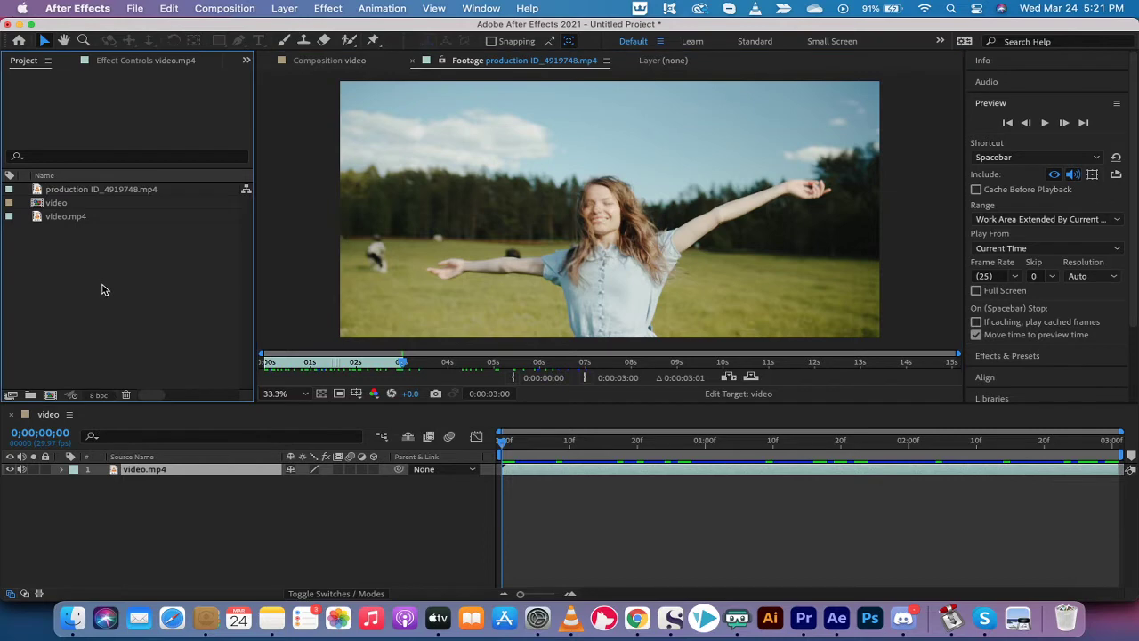
{"action": "left_click", "coordinate": [107, 191]}
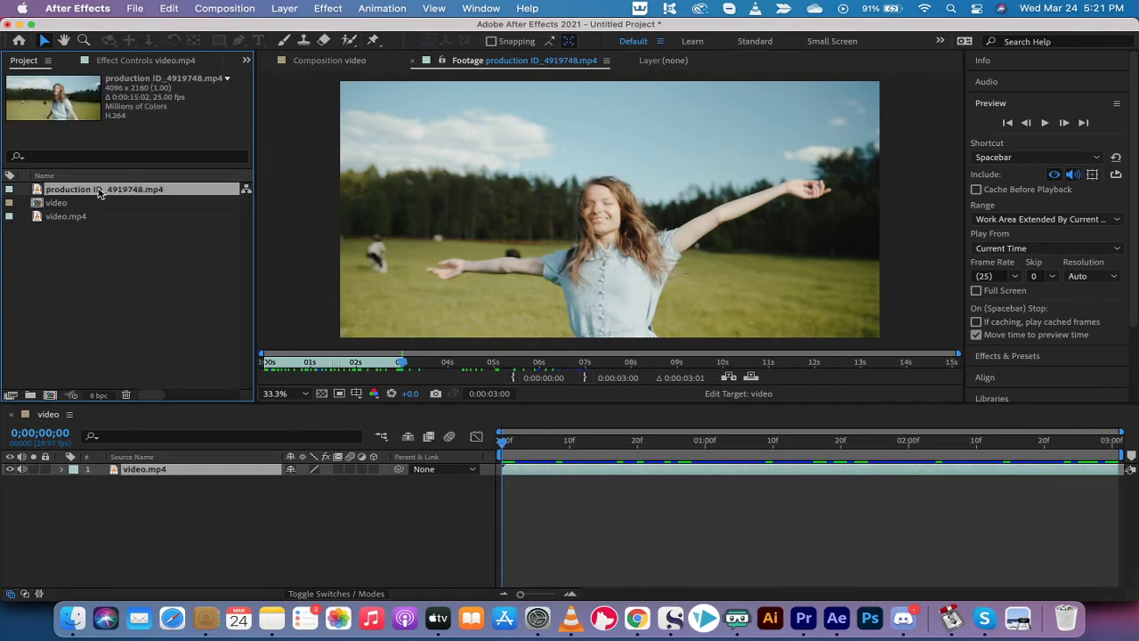
Step: Place production ID_4919748.mp4 below video.mp4 in the timeline and zoom the viewer out
{"action": "left_click_drag", "start_coordinate": [98, 192], "coordinate": [128, 487]}
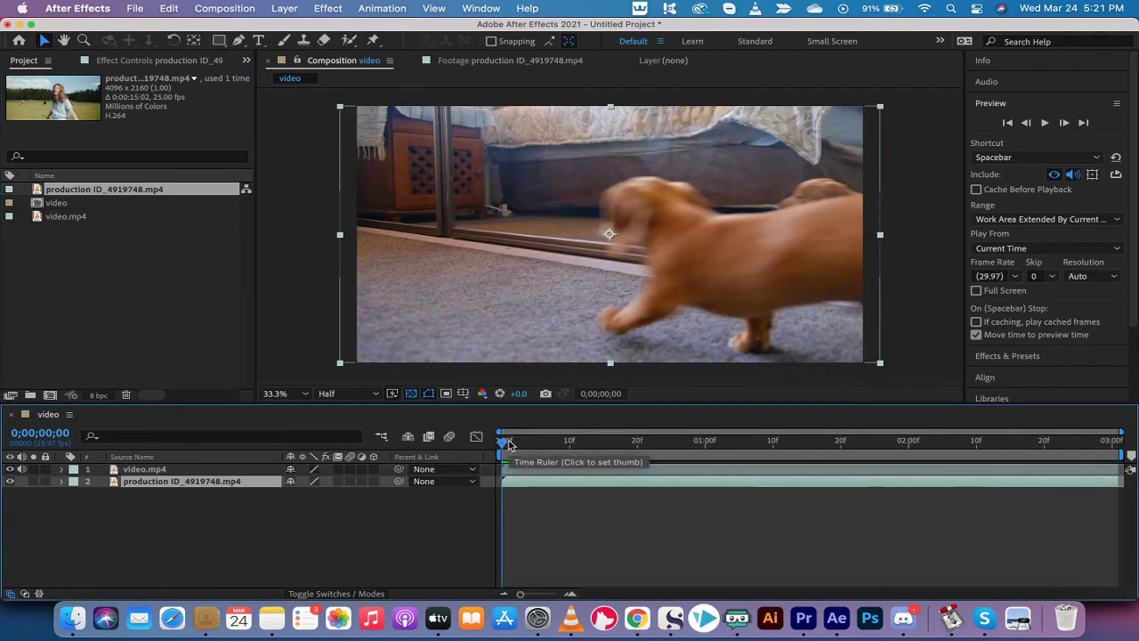
{"action": "key", "text": "comma"}
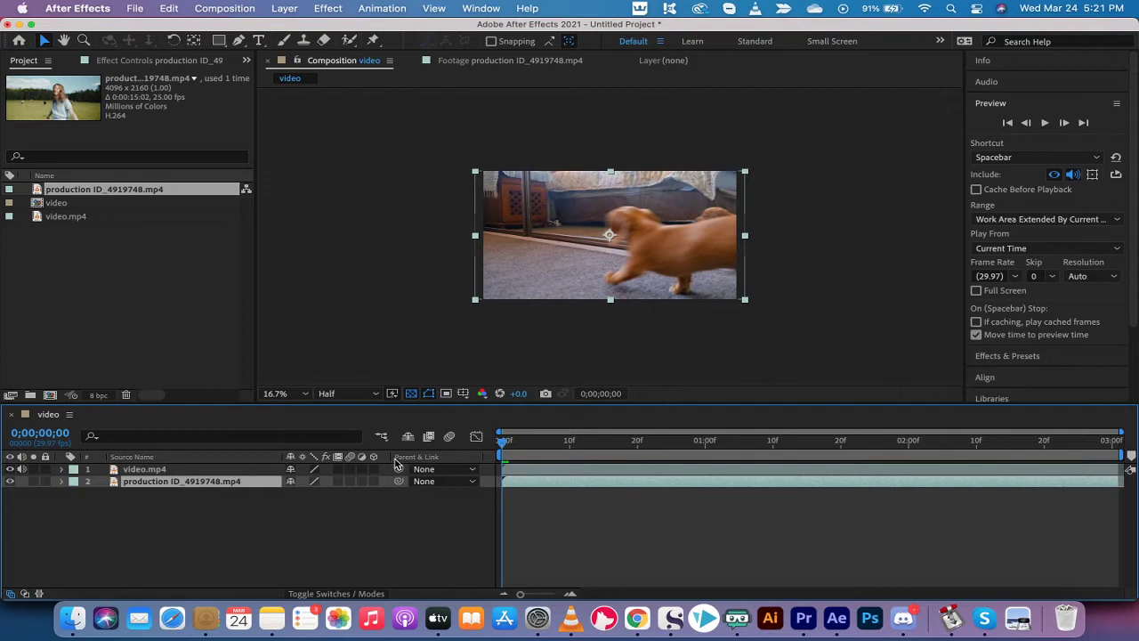
{"action": "left_click", "coordinate": [267, 528]}
{"action": "left_click", "coordinate": [161, 474]}
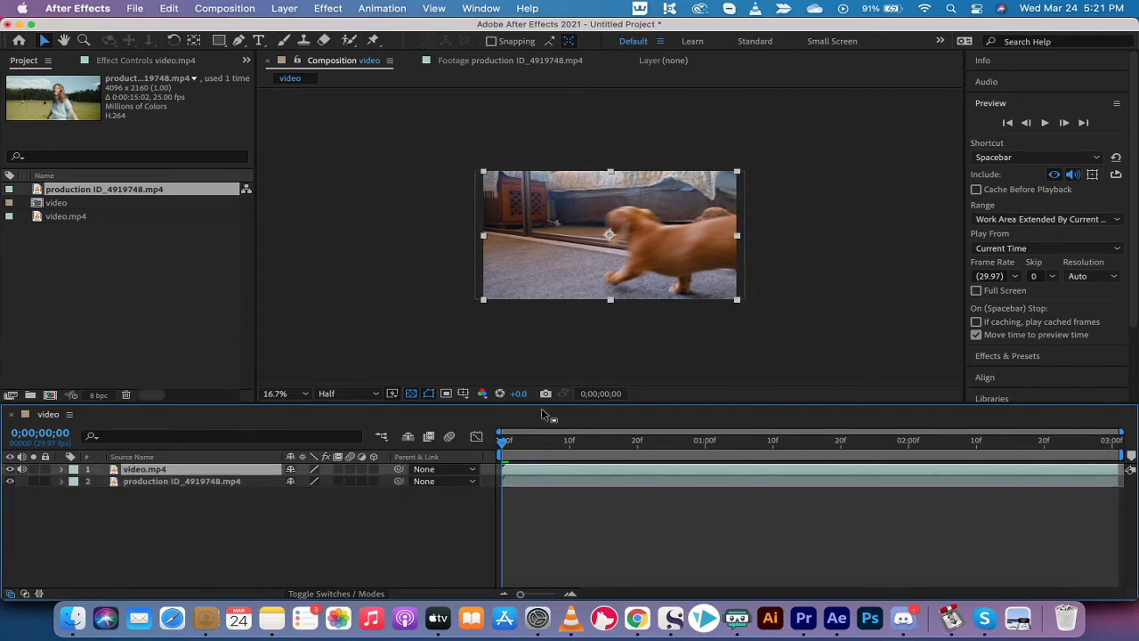
{"action": "mouse_move", "coordinate": [504, 444]}
{"action": "left_mouse_down"}
{"action": "mouse_move", "coordinate": [694, 445]}
{"action": "mouse_move", "coordinate": [494, 454]}
{"action": "left_mouse_up"}
{"action": "left_click", "coordinate": [142, 481]}
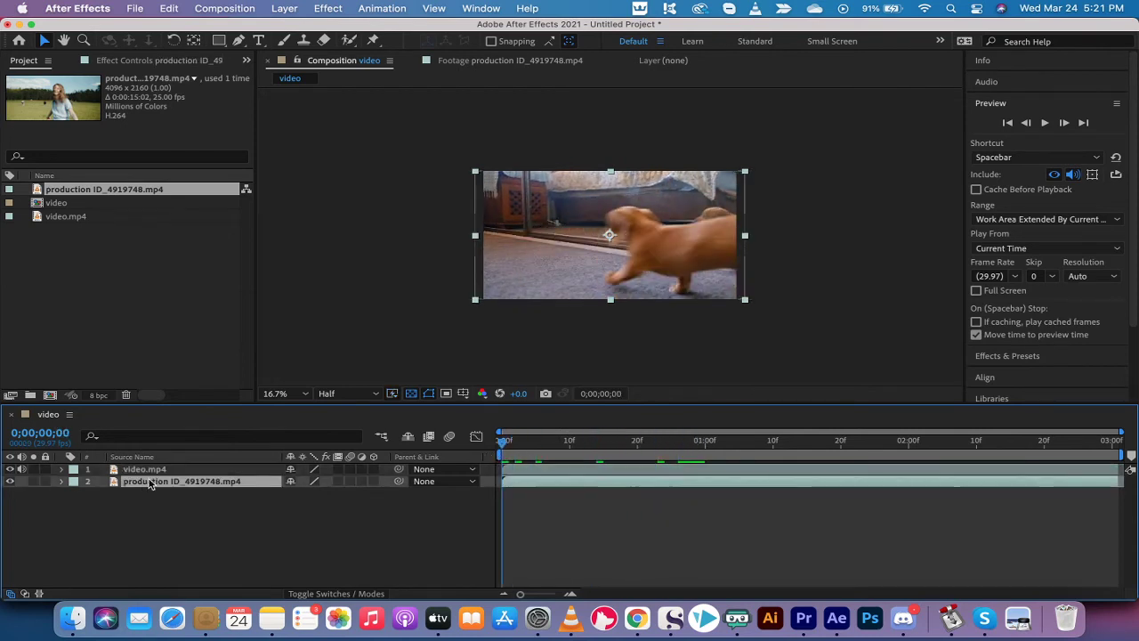
{"action": "left_click", "coordinate": [203, 473]}
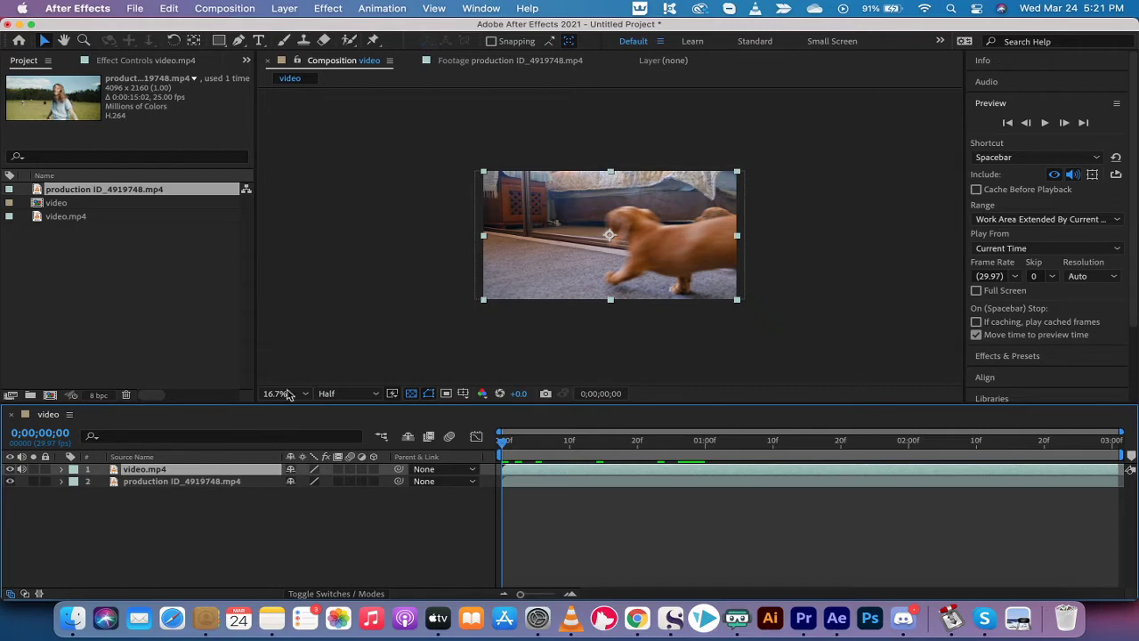
{"action": "left_click", "coordinate": [140, 481], "text": "shift"}
Step: Scale the video.mp4 puppy layer to 125% through its Transform properties
{"action": "left_click", "coordinate": [62, 469]}
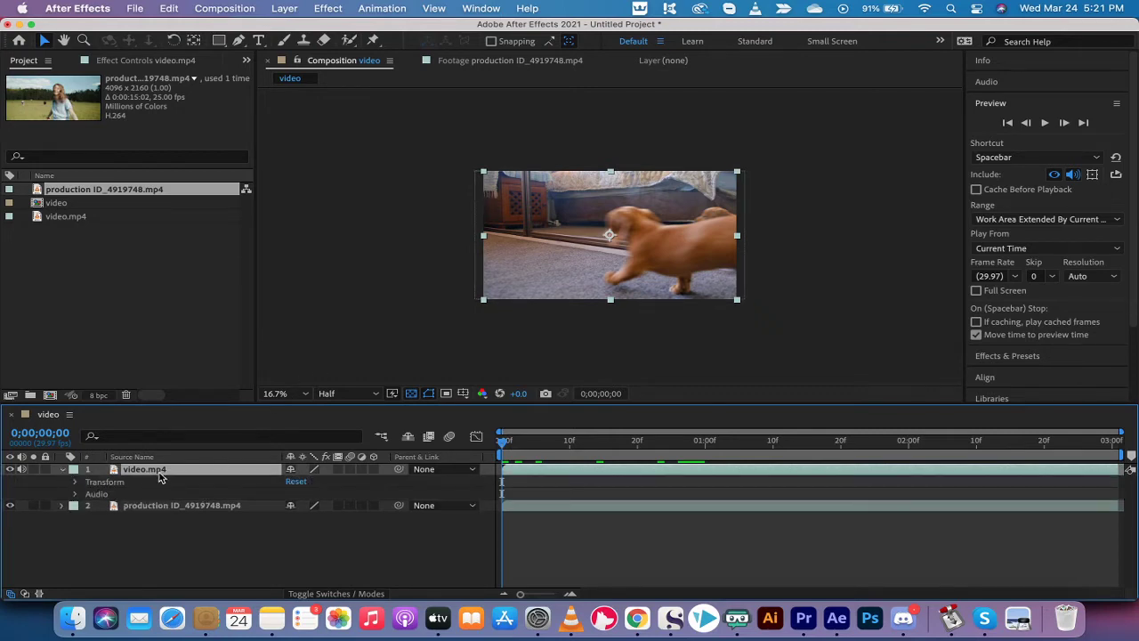
{"action": "left_click", "coordinate": [76, 493]}
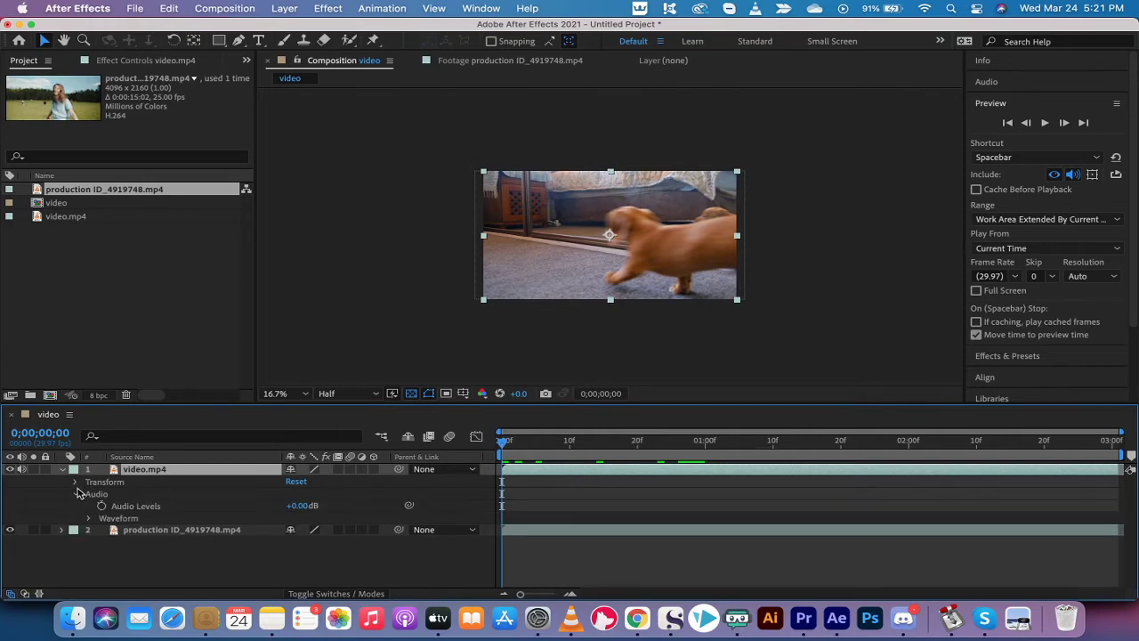
{"action": "left_click", "coordinate": [76, 485]}
{"action": "left_click", "coordinate": [108, 485]}
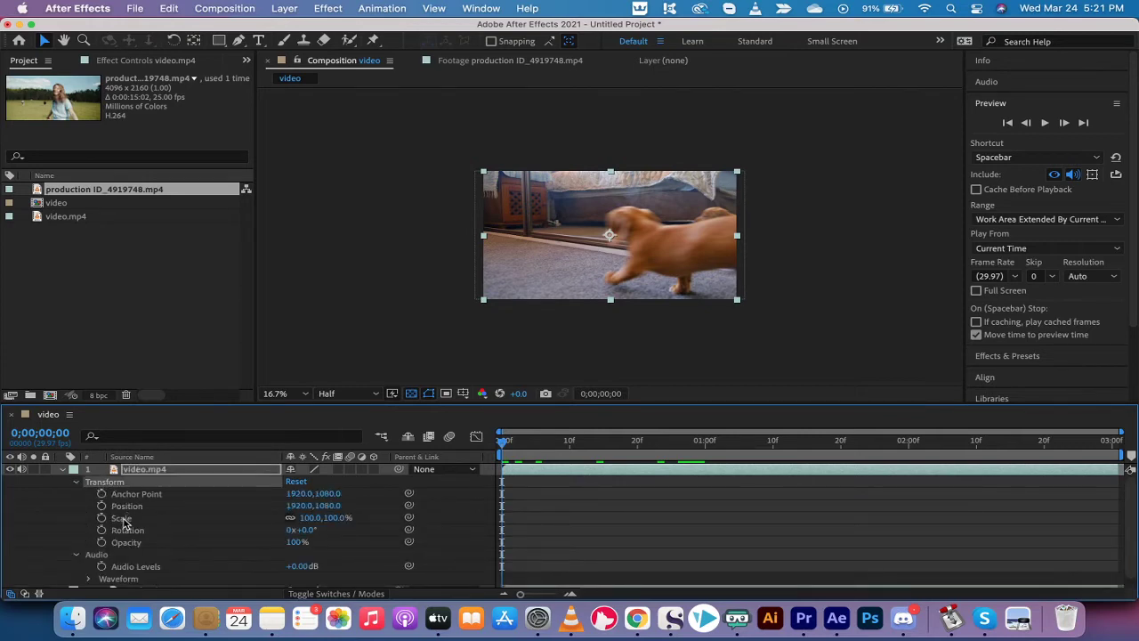
{"action": "left_click", "coordinate": [129, 518]}
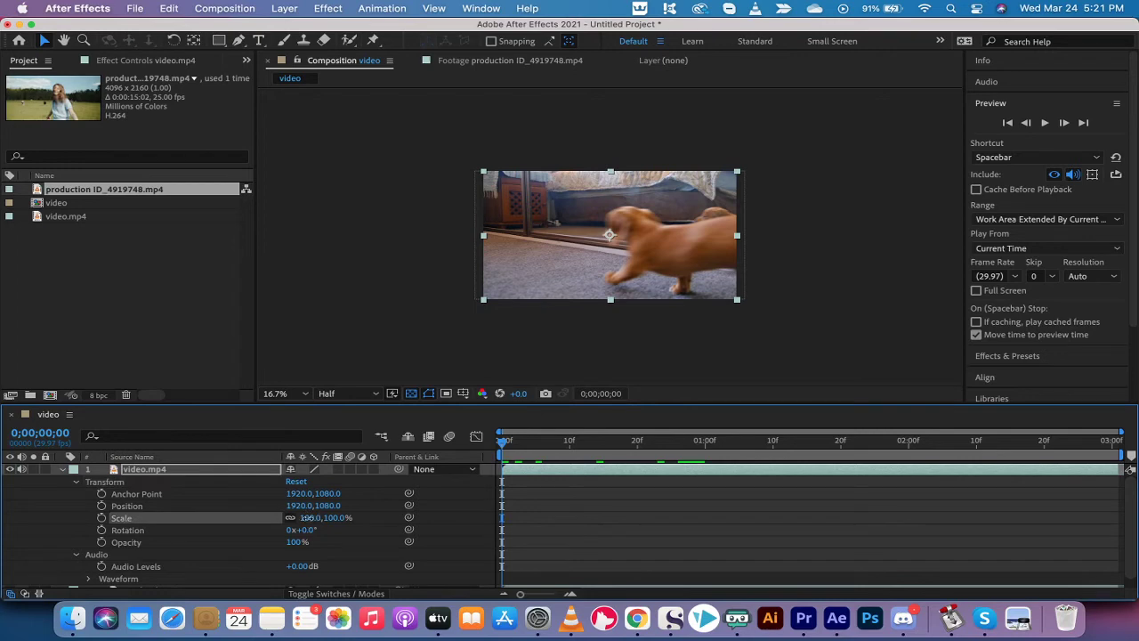
{"action": "left_click_drag", "start_coordinate": [307, 519], "coordinate": [334, 524]}
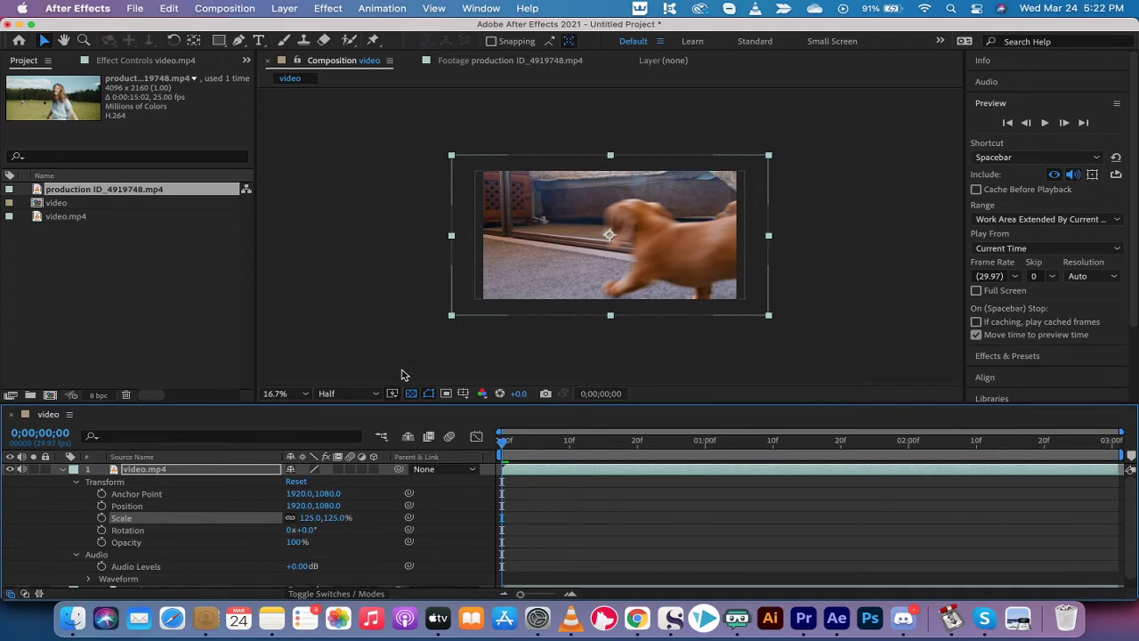
{"action": "left_click", "coordinate": [395, 323]}
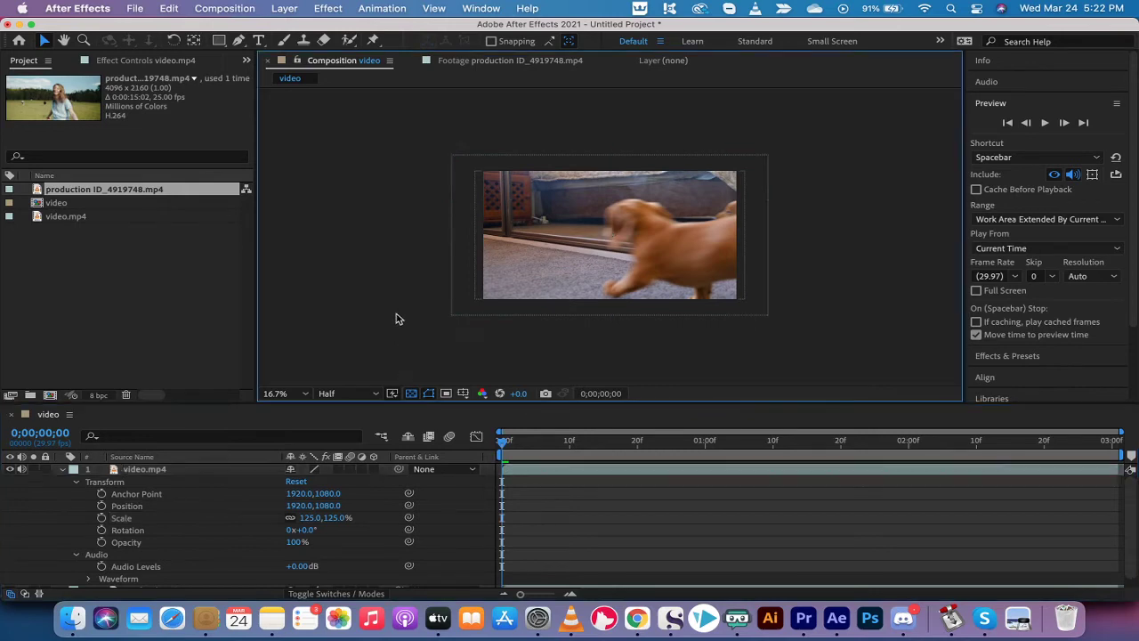
Step: Collapse video.mp4's properties and select the production ID_4919748.mp4 layer
{"action": "left_click", "coordinate": [155, 472]}
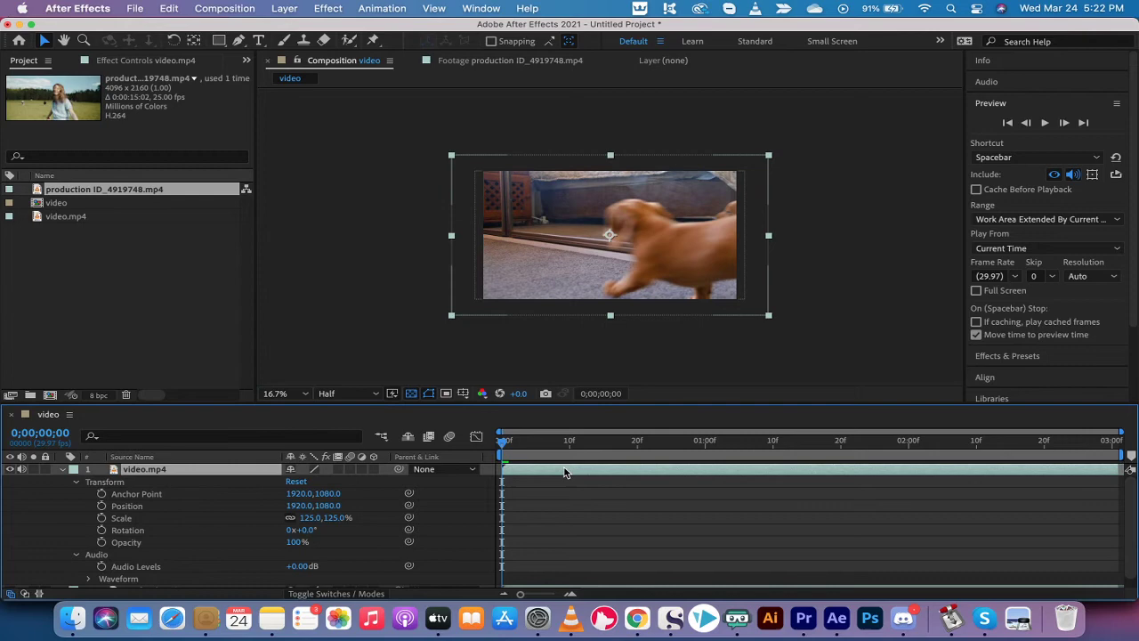
{"action": "left_click", "coordinate": [62, 469]}
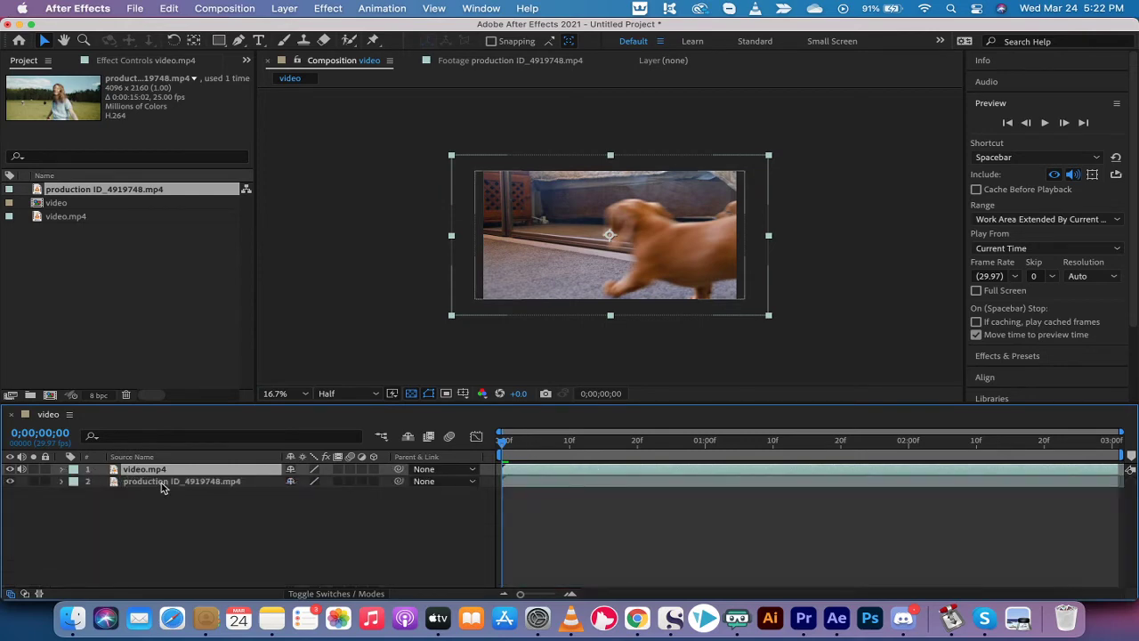
{"action": "left_click", "coordinate": [163, 483]}
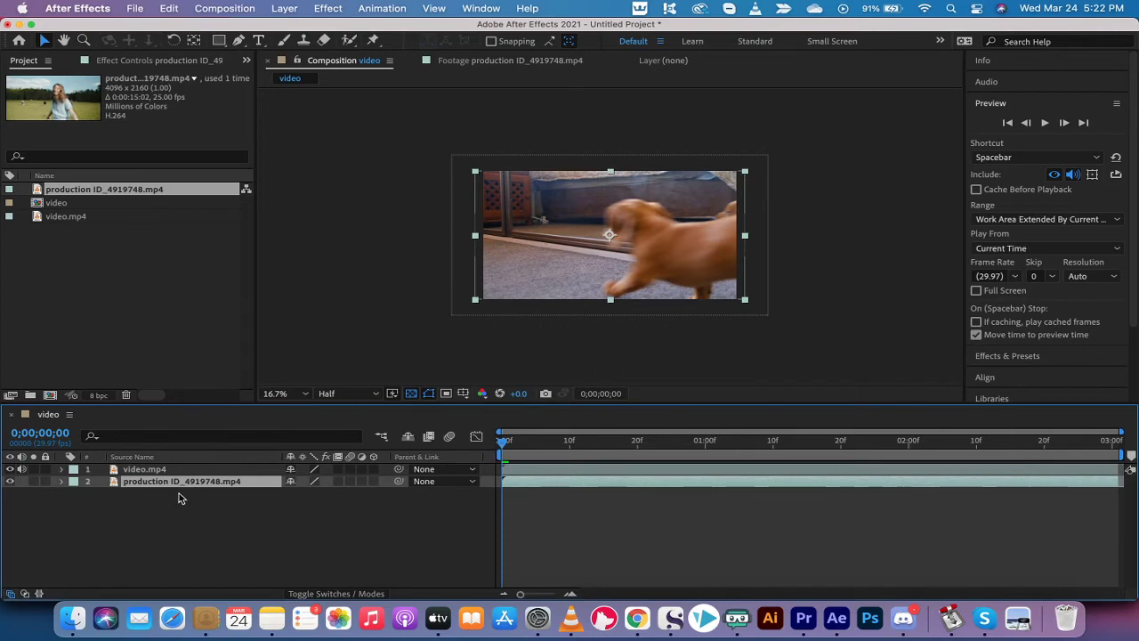
Step: Collapse the Preview panel, expand the Tracker panel, and check the Window menu's panel list
{"action": "left_click", "coordinate": [989, 104]}
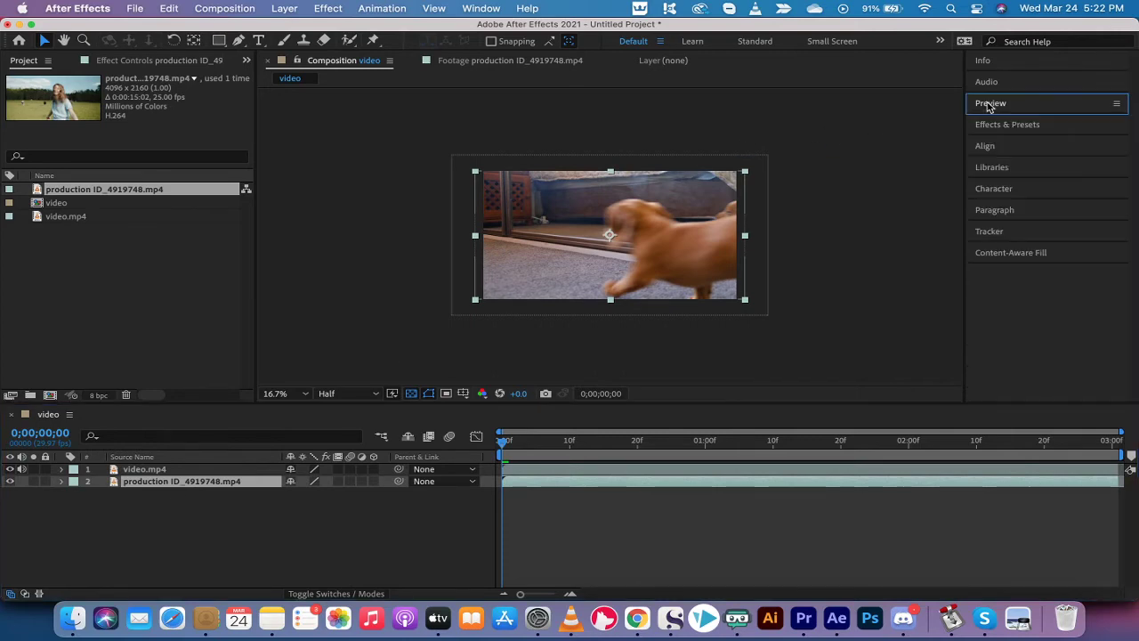
{"action": "left_click", "coordinate": [993, 232]}
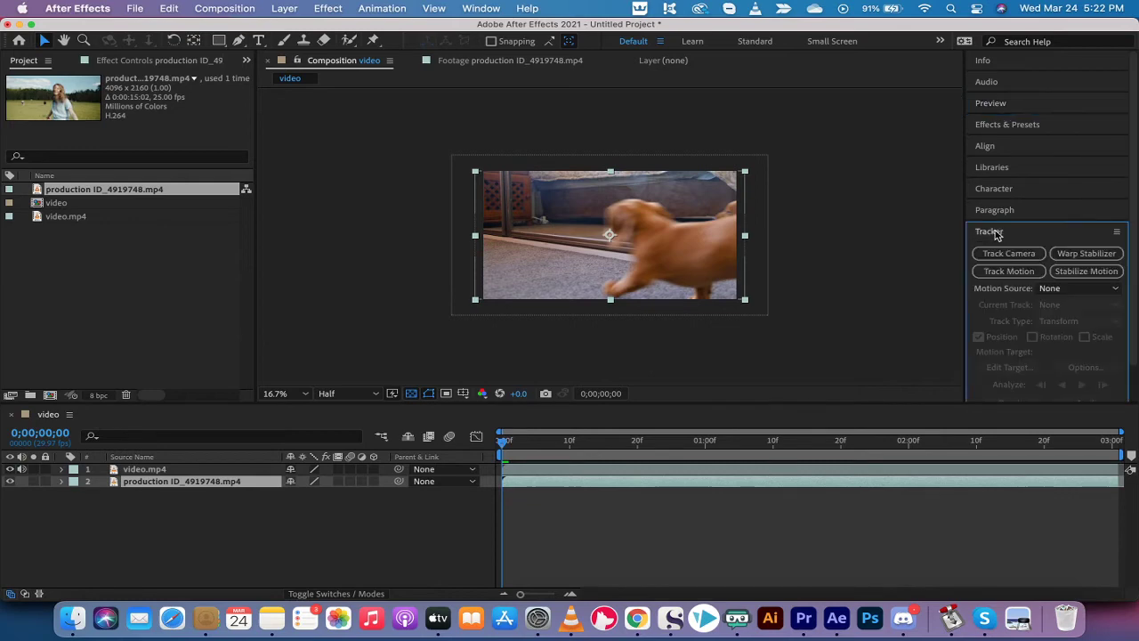
{"action": "left_click", "coordinate": [483, 8]}
{"action": "left_click", "coordinate": [498, 7]}
{"action": "left_click", "coordinate": [469, 7]}
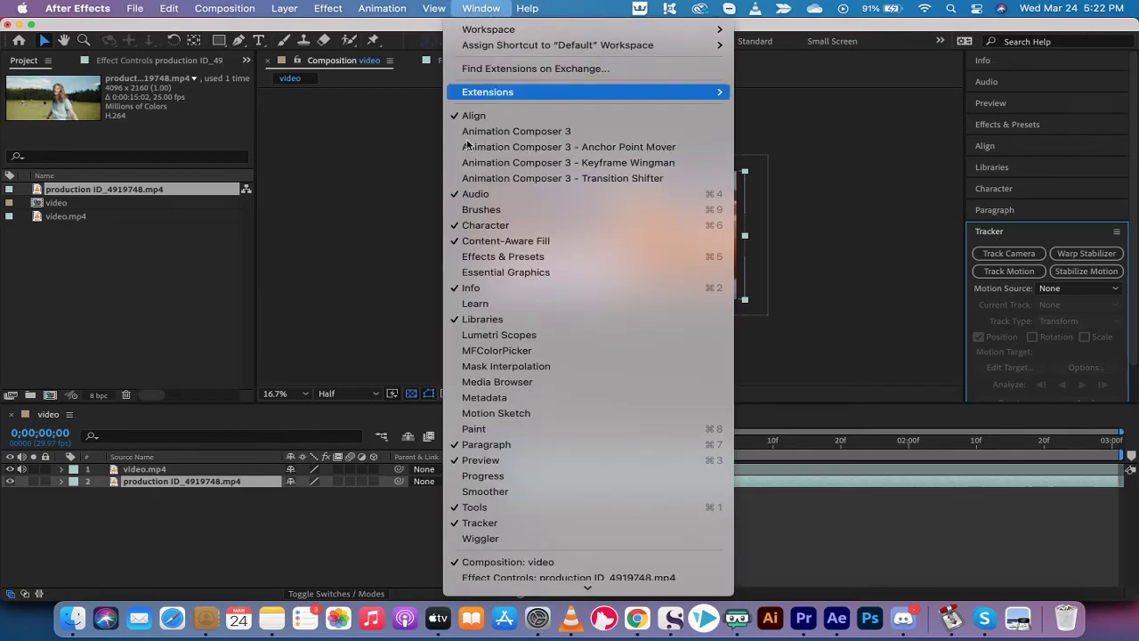
{"action": "scroll", "coordinate": [488, 347], "scroll_direction": "down", "scroll_amount": 5}
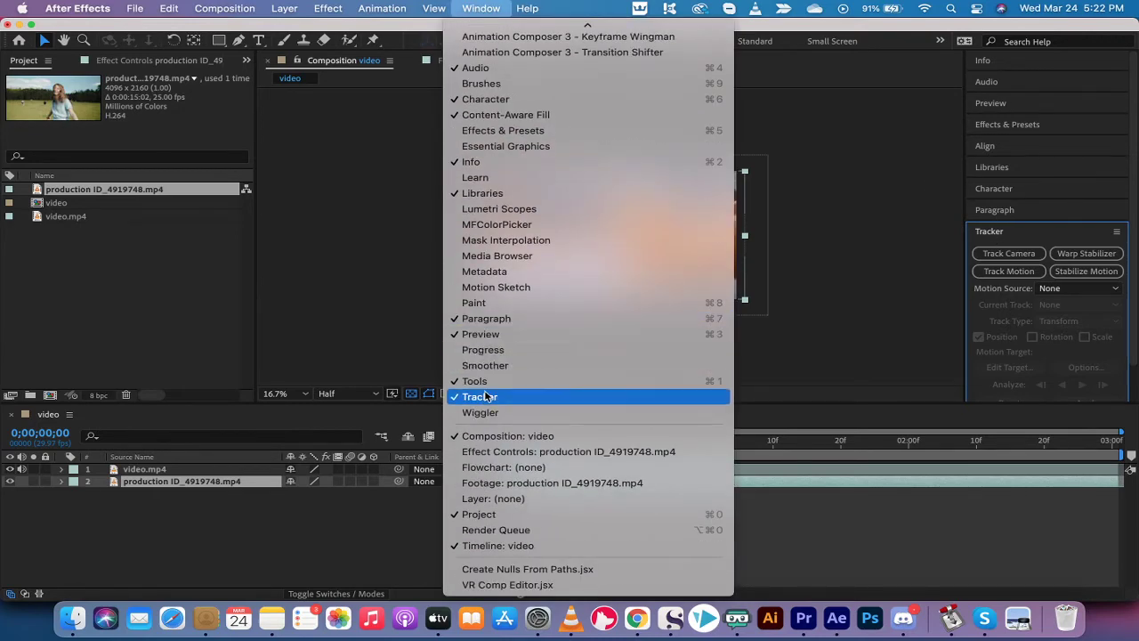
{"action": "scroll", "coordinate": [480, 160], "scroll_direction": "up", "scroll_amount": 5}
{"action": "left_click", "coordinate": [467, 7]}
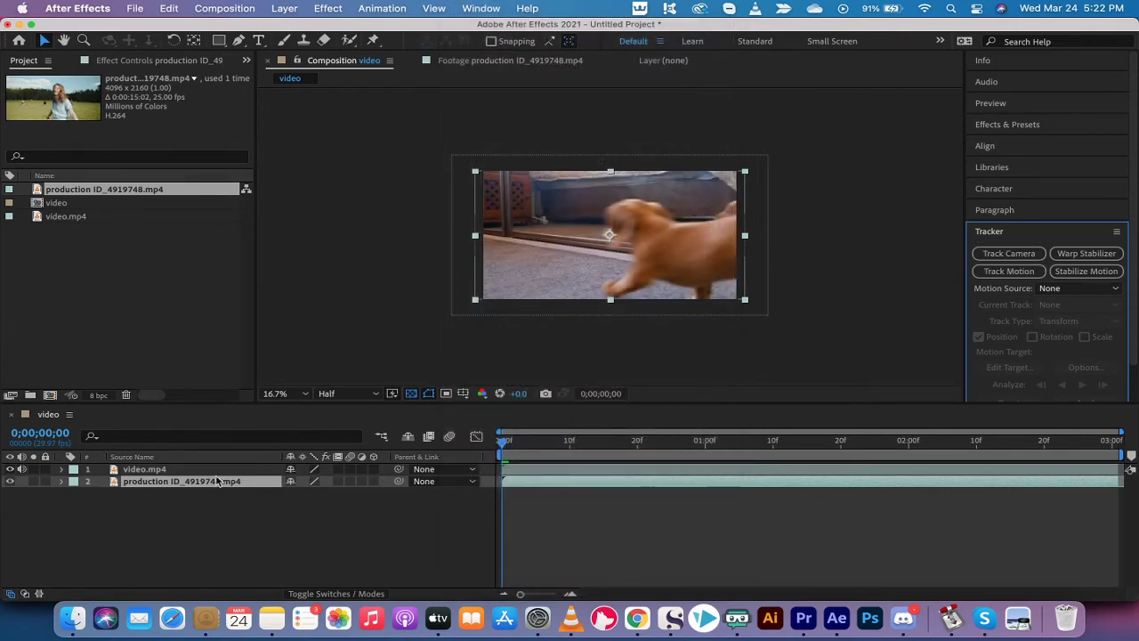
Step: Start Track Motion on the production ID_4919748.mp4 layer, then scroll the Tracker panel down to Apply
{"action": "left_click", "coordinate": [194, 485]}
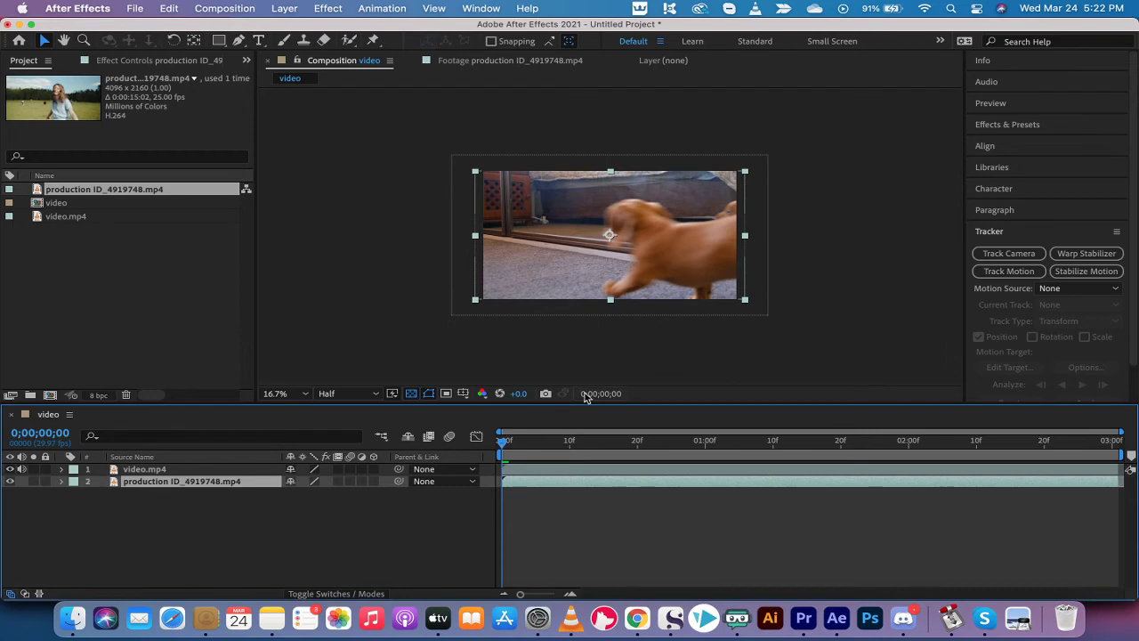
{"action": "left_click", "coordinate": [1009, 271]}
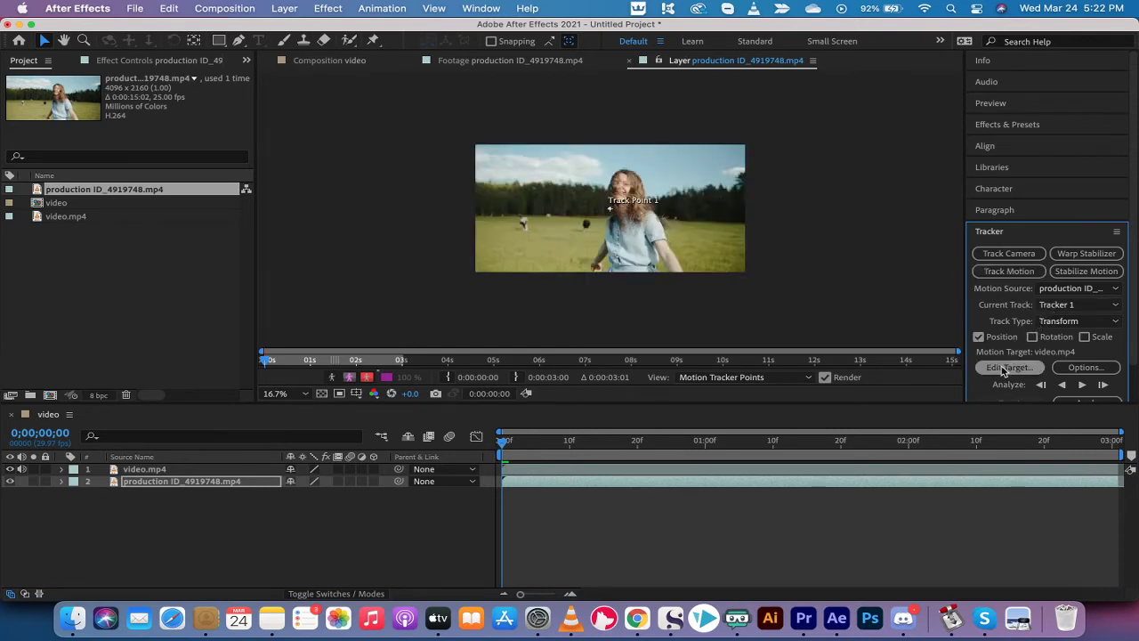
{"action": "scroll", "coordinate": [985, 388], "scroll_direction": "down", "scroll_amount": 2}
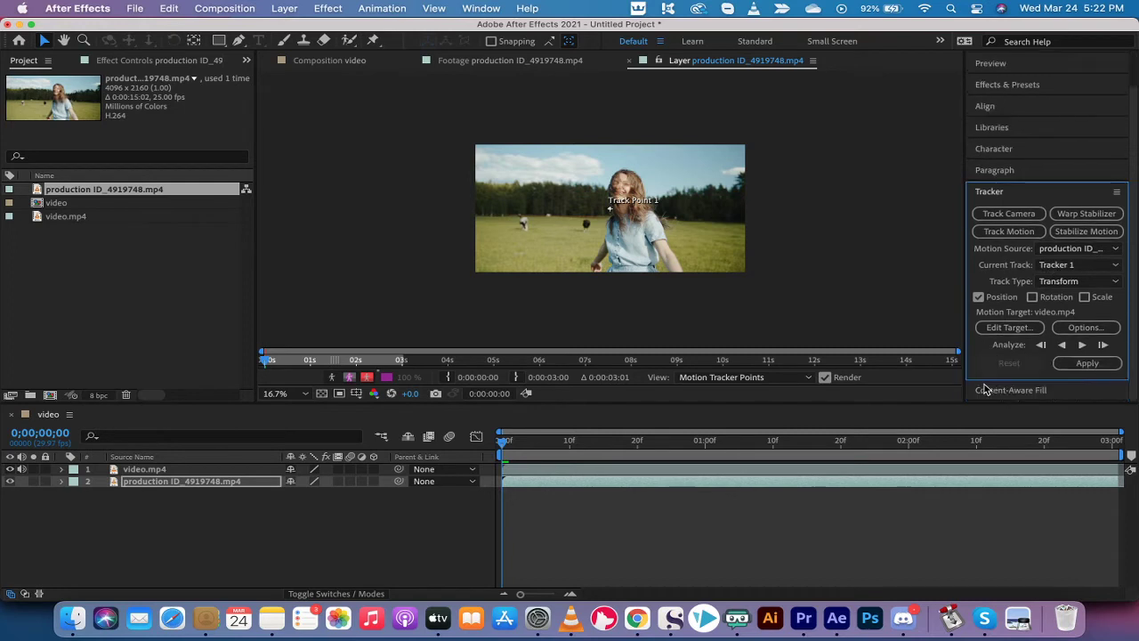
Step: Analyze Track Point 1 forward, then step and play the field clip to check it
{"action": "left_click", "coordinate": [1082, 346]}
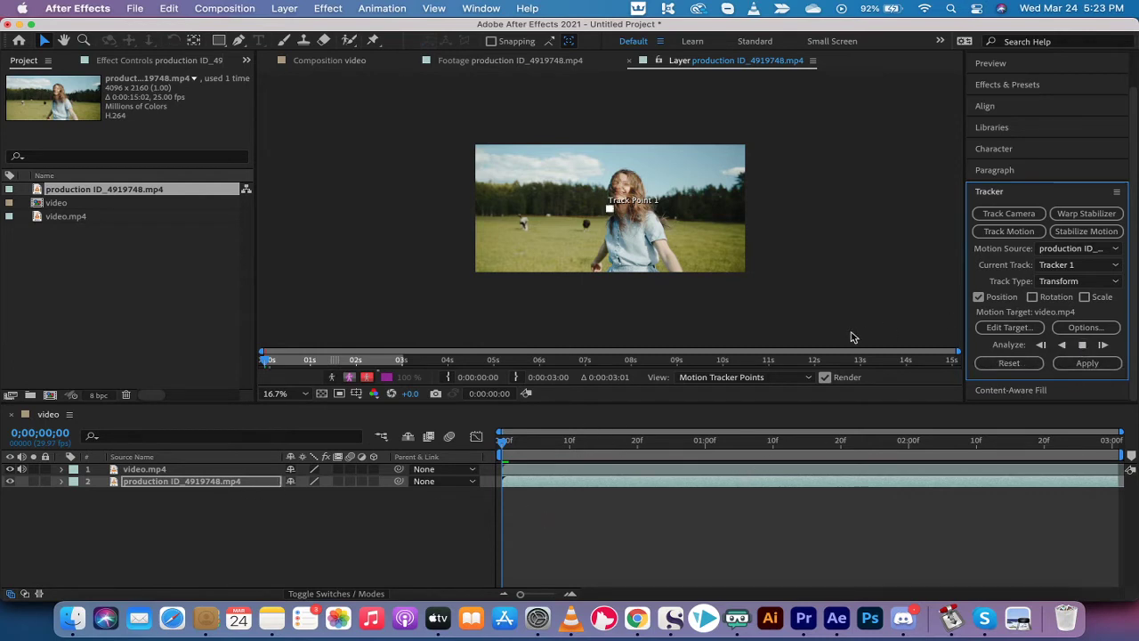
{"action": "key", "text": "Page_Down"}
{"action": "key", "text": "space"}
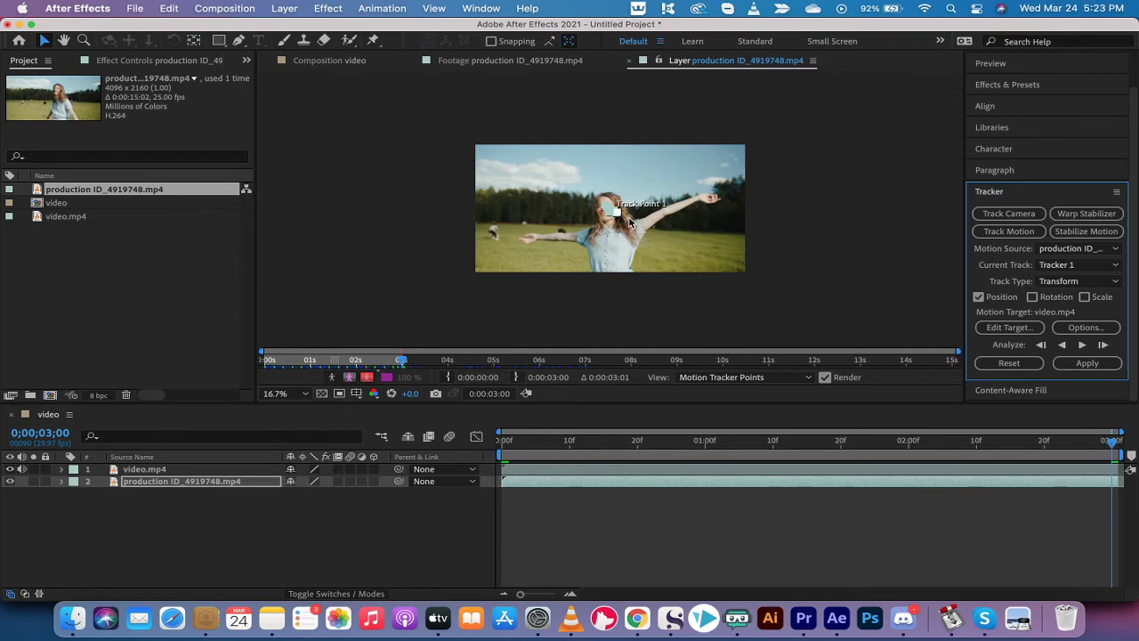
{"action": "left_click_drag", "start_coordinate": [630, 223], "coordinate": [621, 219]}
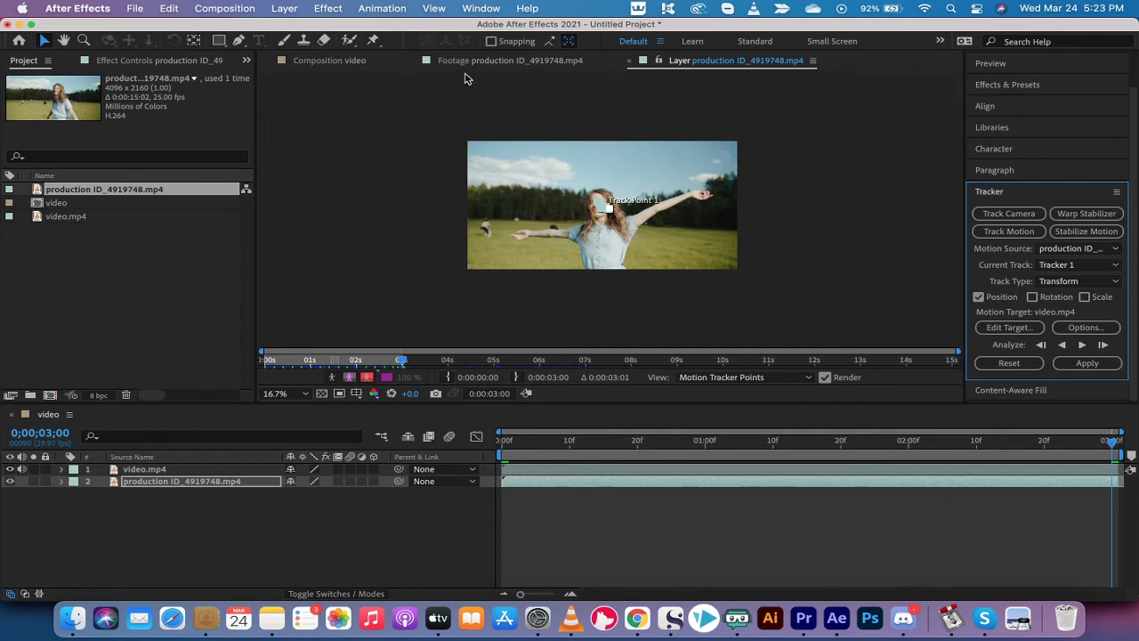
Step: Select video.mp4 in the composition and set the Motion Source to production ID_4919748.mp4
{"action": "left_click", "coordinate": [329, 60]}
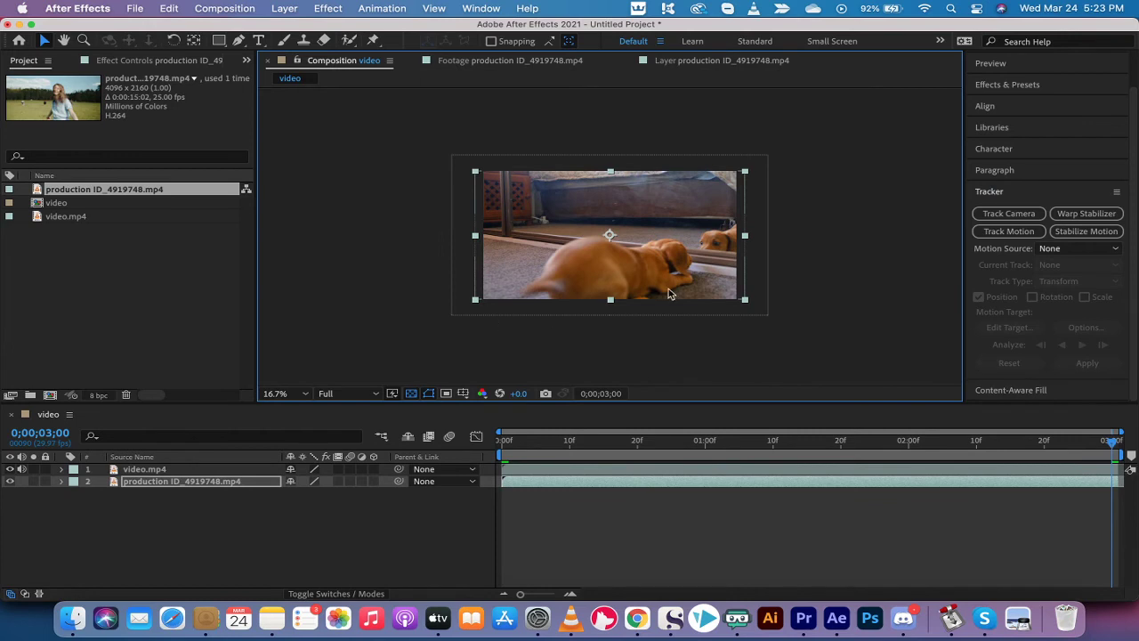
{"action": "left_click", "coordinate": [207, 526]}
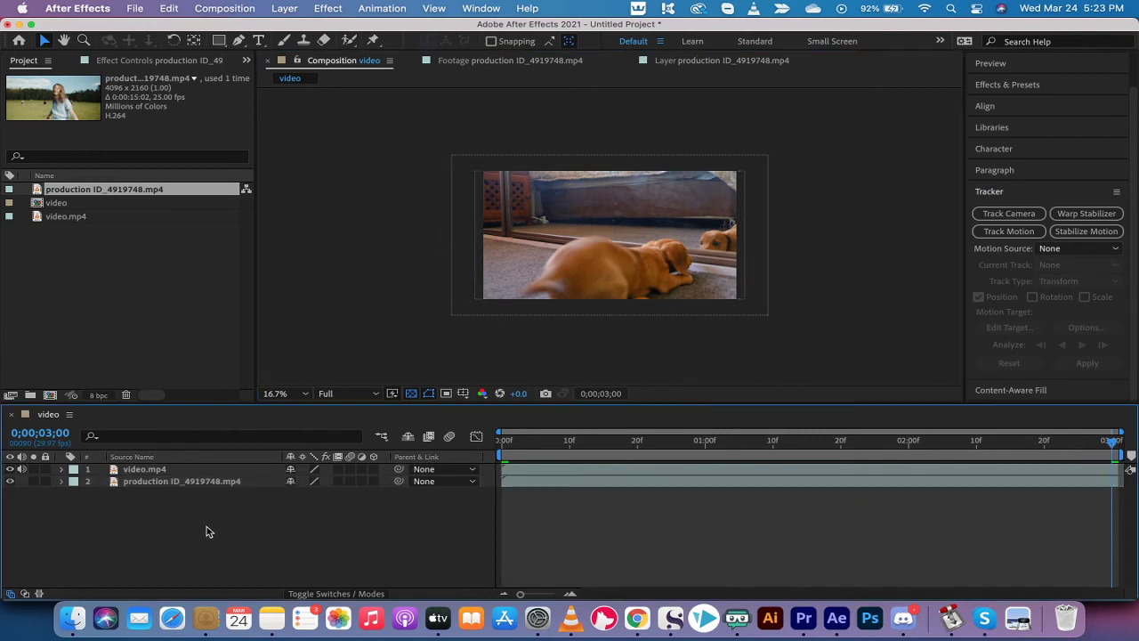
{"action": "left_click", "coordinate": [151, 473]}
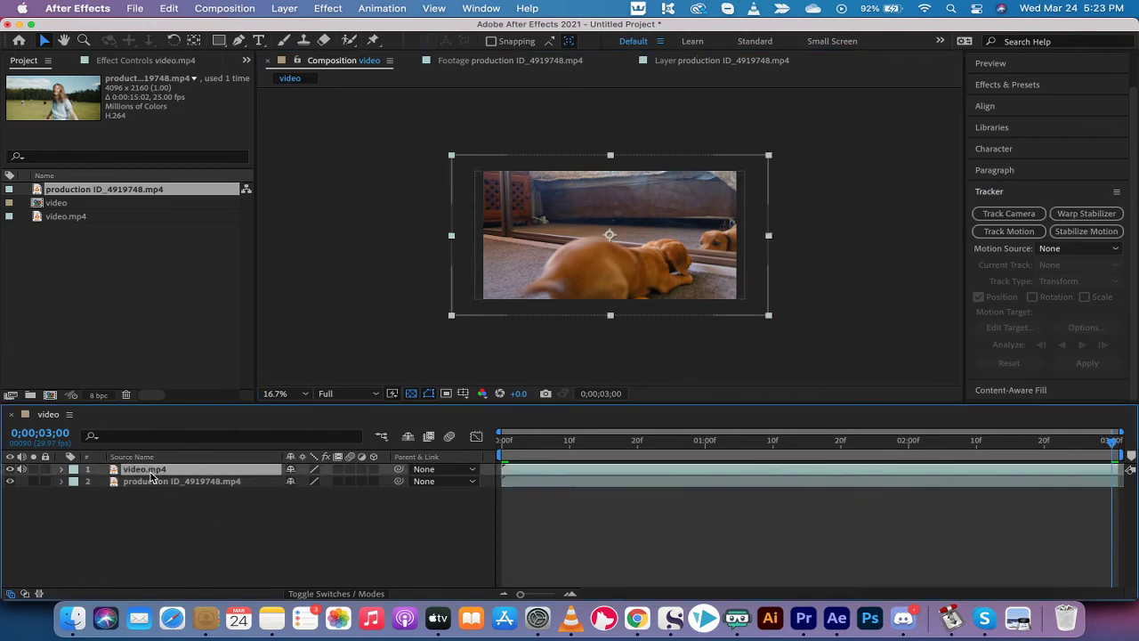
{"action": "left_click", "coordinate": [1067, 250]}
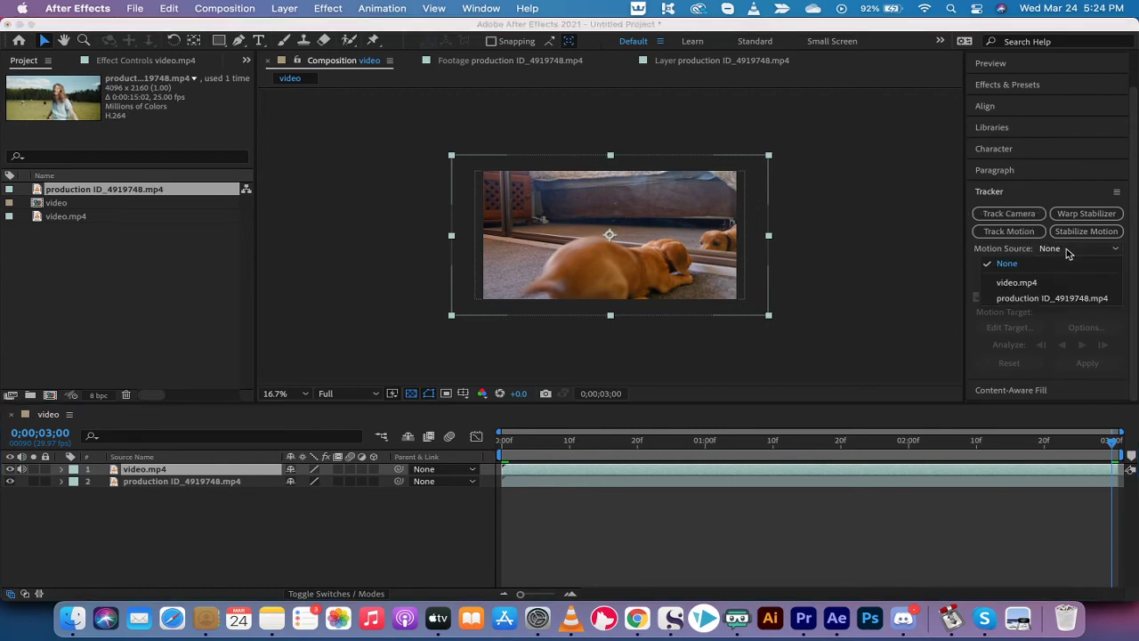
{"action": "left_click", "coordinate": [1037, 300]}
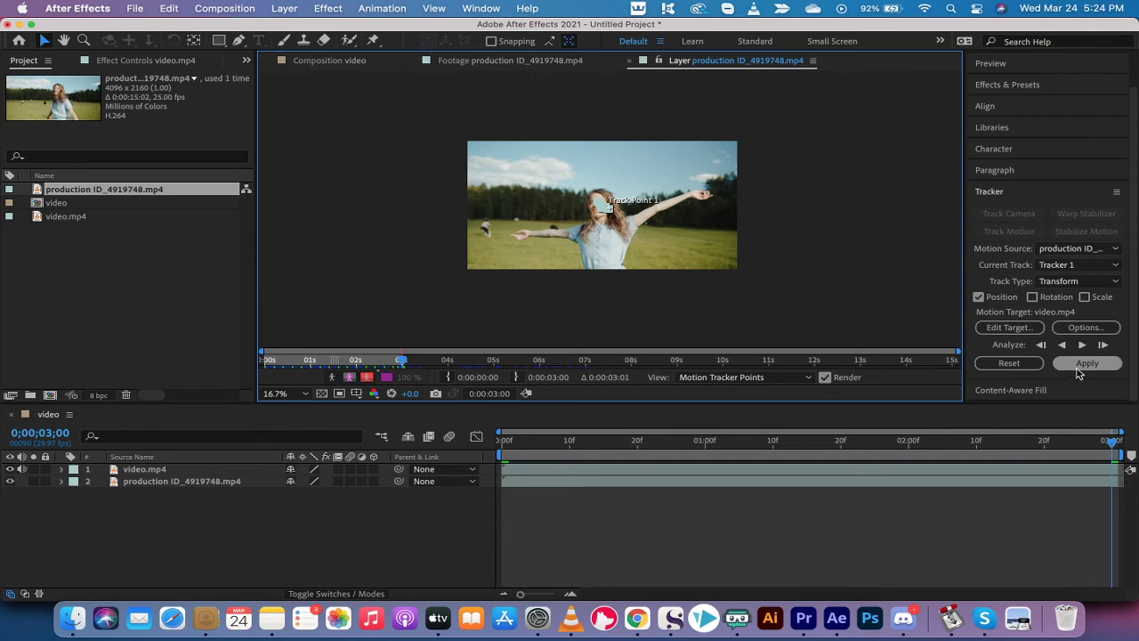
Step: Apply the track to video.mp4 with Apply Dimensions set to X and Y
{"action": "left_click", "coordinate": [1077, 368]}
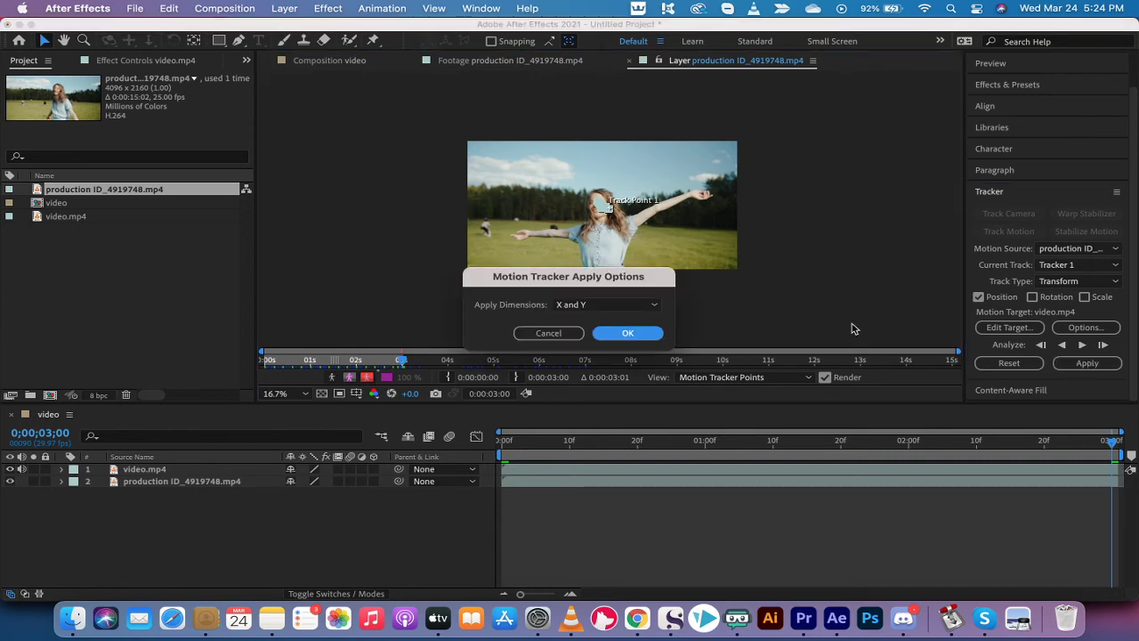
{"action": "left_click", "coordinate": [612, 309]}
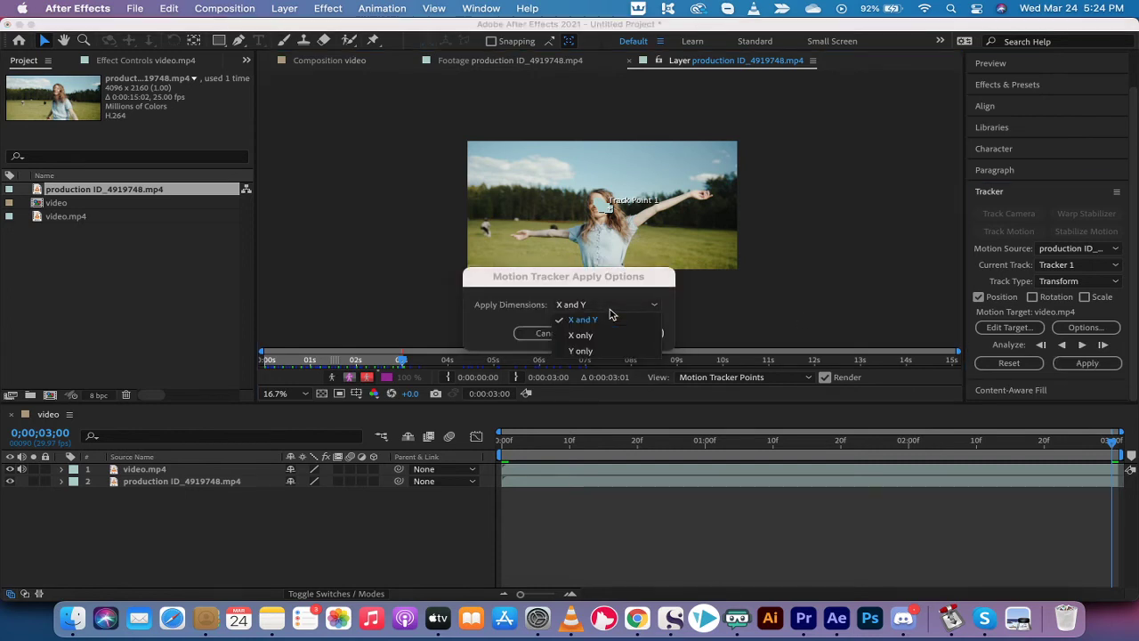
{"action": "left_click", "coordinate": [610, 313]}
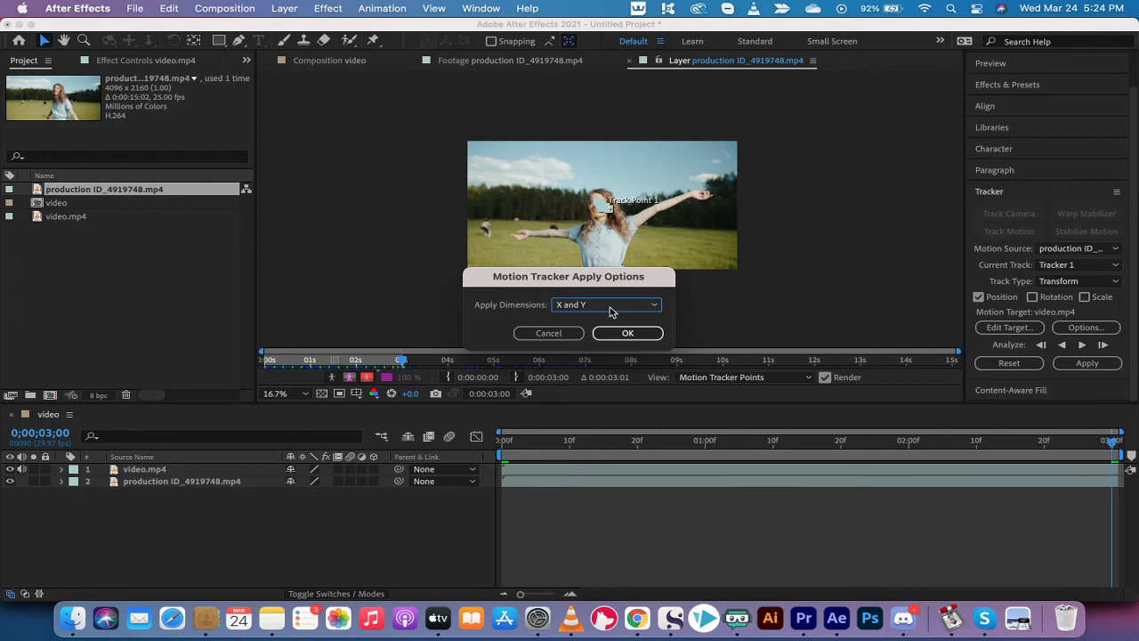
{"action": "left_click", "coordinate": [621, 335]}
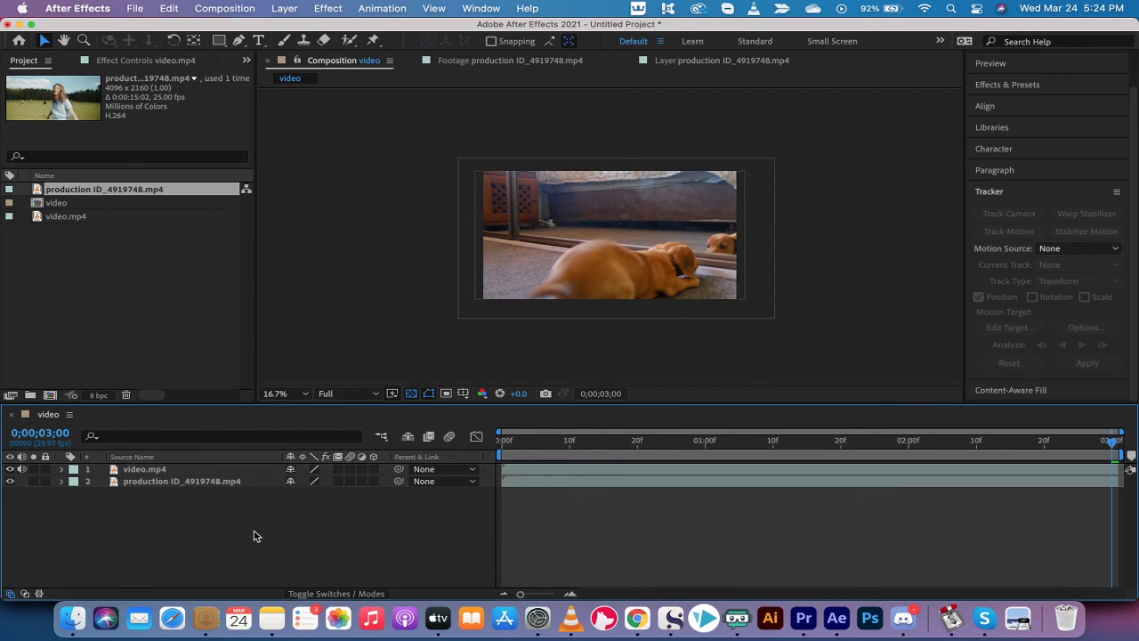
Step: Select video.mp4, move the time indicator to 0;00;00;00, and expand the Preview panel
{"action": "left_click", "coordinate": [153, 472]}
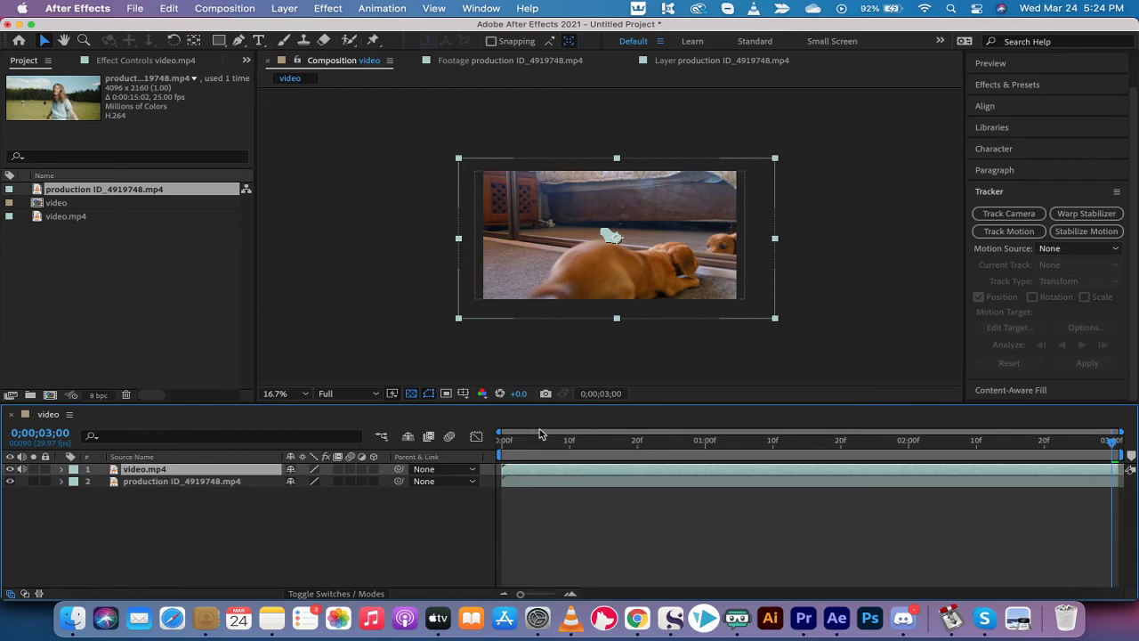
{"action": "left_click", "coordinate": [527, 445]}
{"action": "left_click_drag", "start_coordinate": [527, 445], "coordinate": [481, 441]}
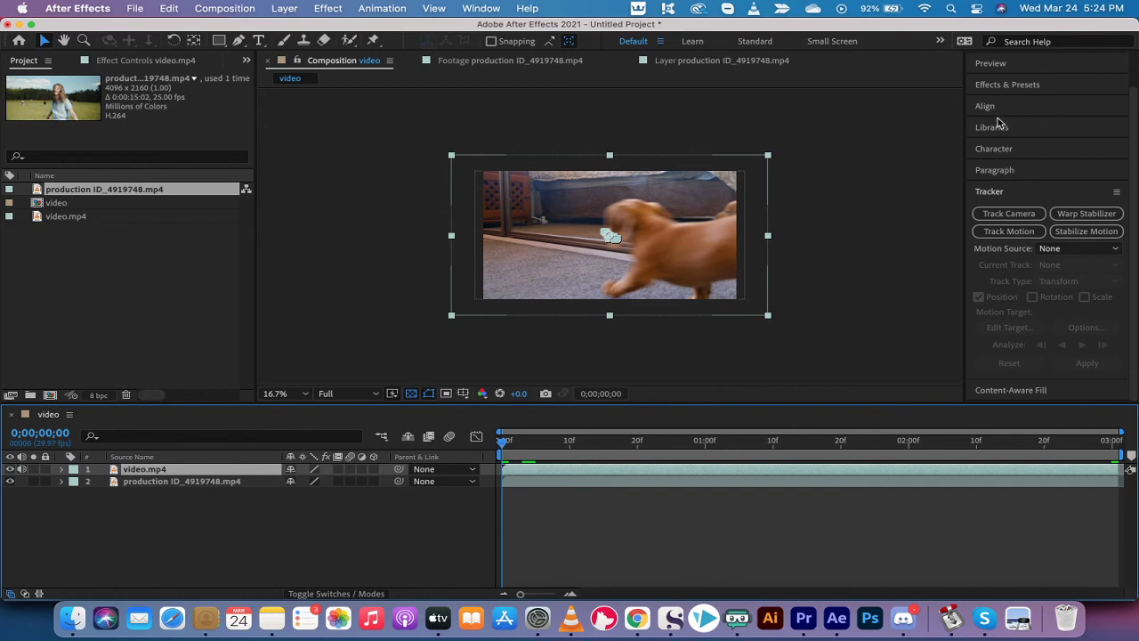
{"action": "left_click", "coordinate": [1008, 66]}
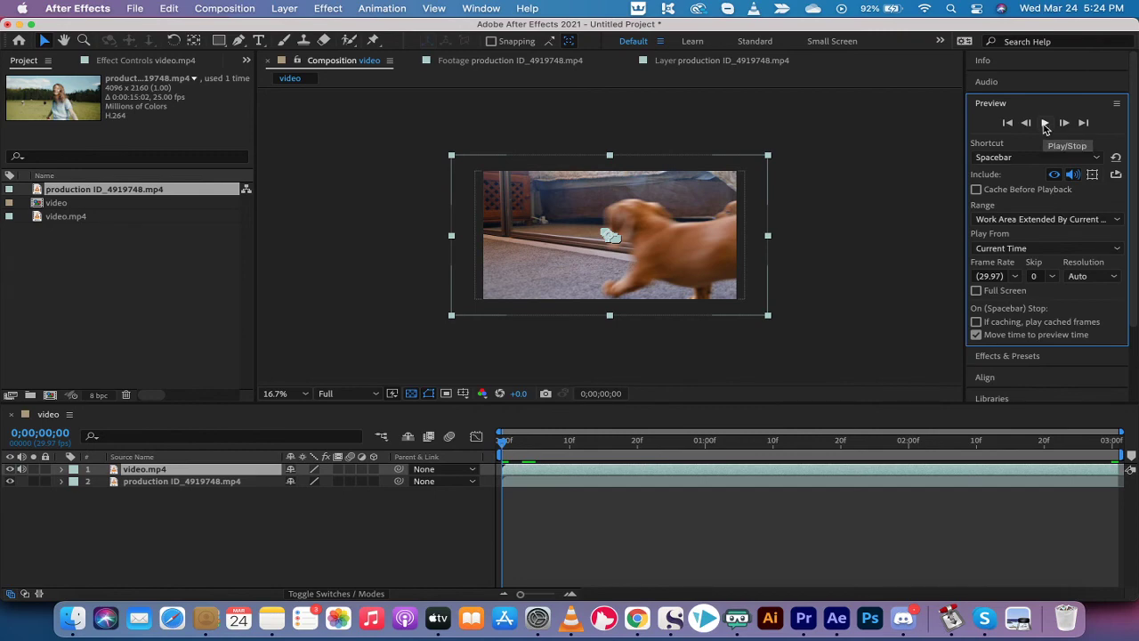
Step: Start the composition preview and keep the preview resolution at Full
{"action": "left_click", "coordinate": [1044, 123]}
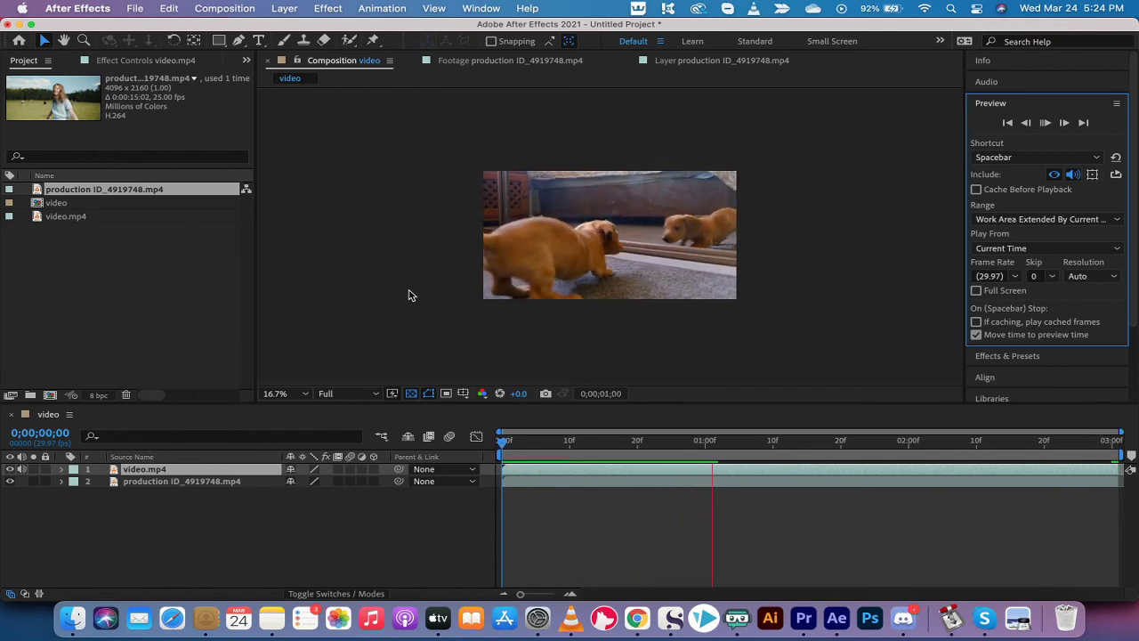
{"action": "left_click", "coordinate": [345, 402]}
{"action": "left_click", "coordinate": [338, 422]}
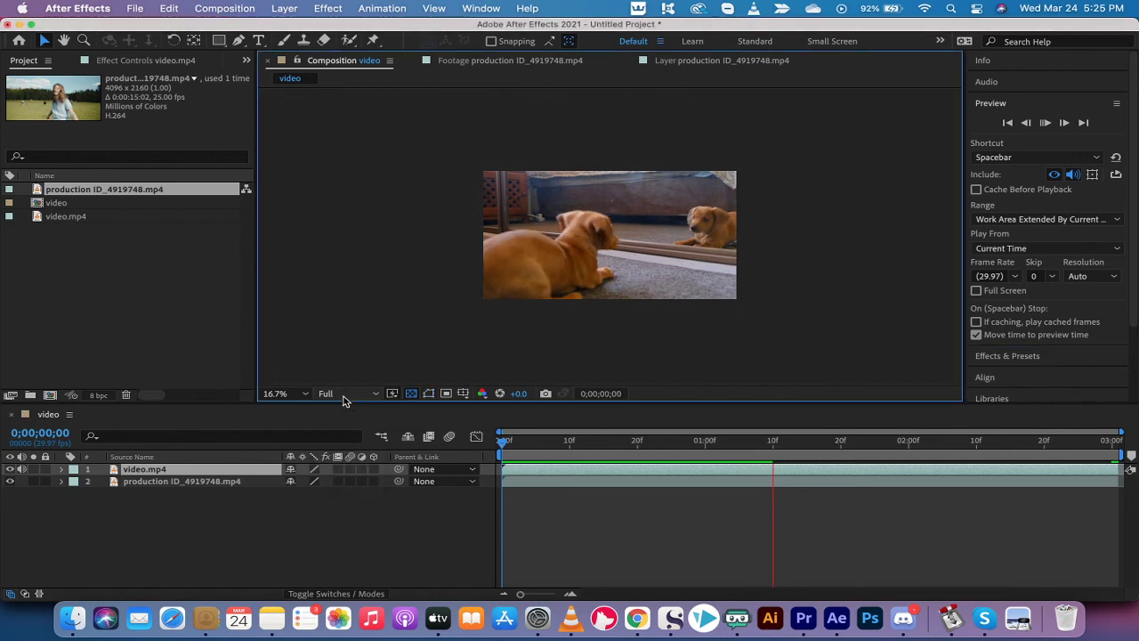